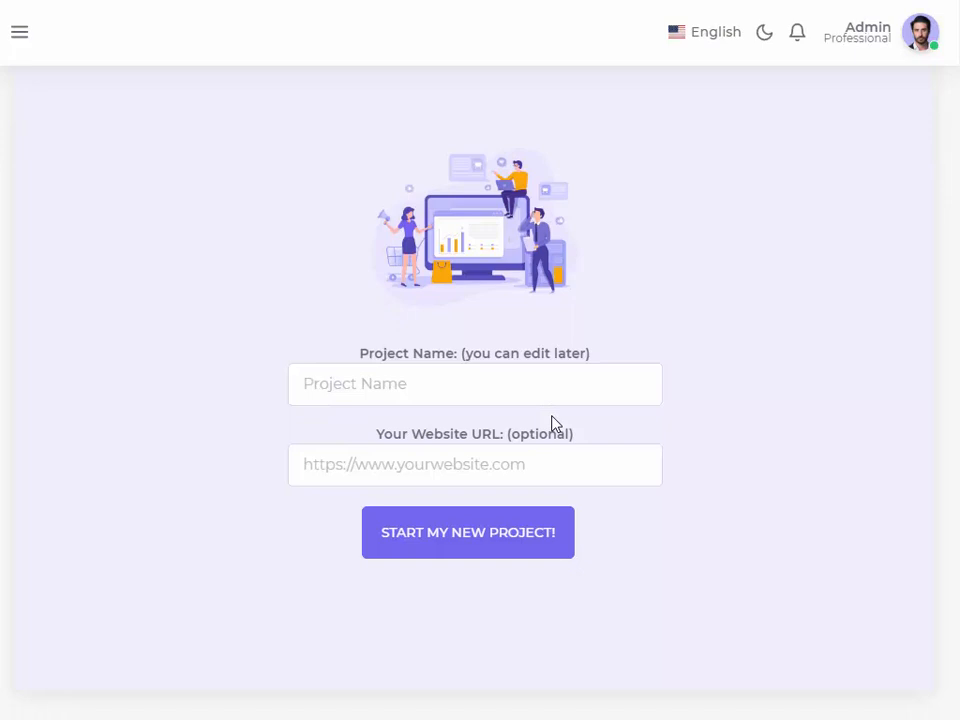
left_click(373, 386)
type("Marks Real Estate Company")
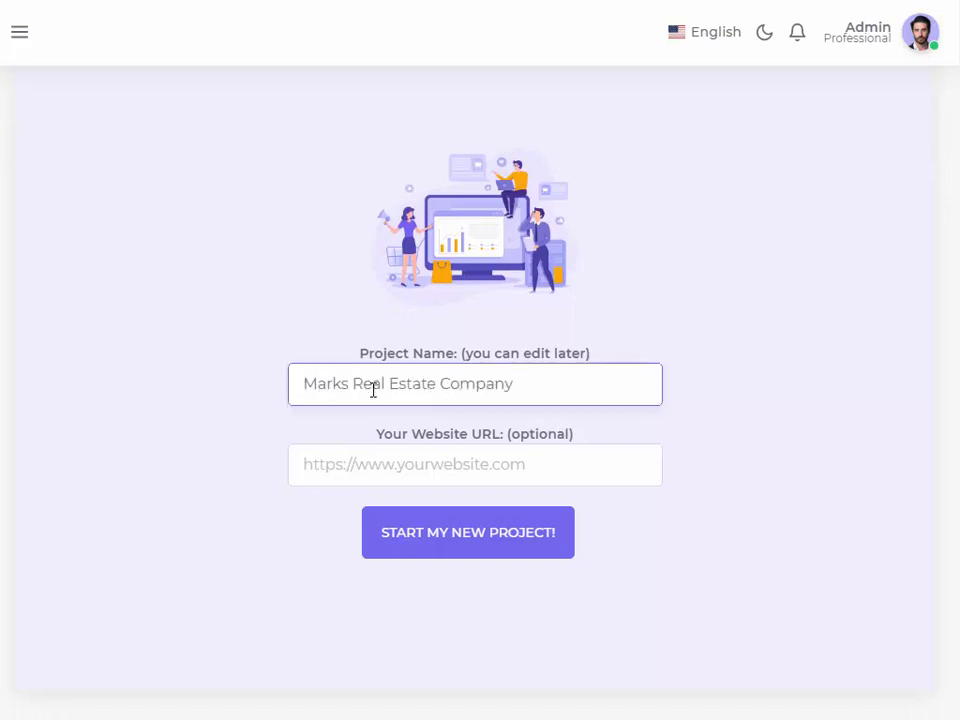
left_click(342, 466)
type("https://www.markrealestatecompany.com")
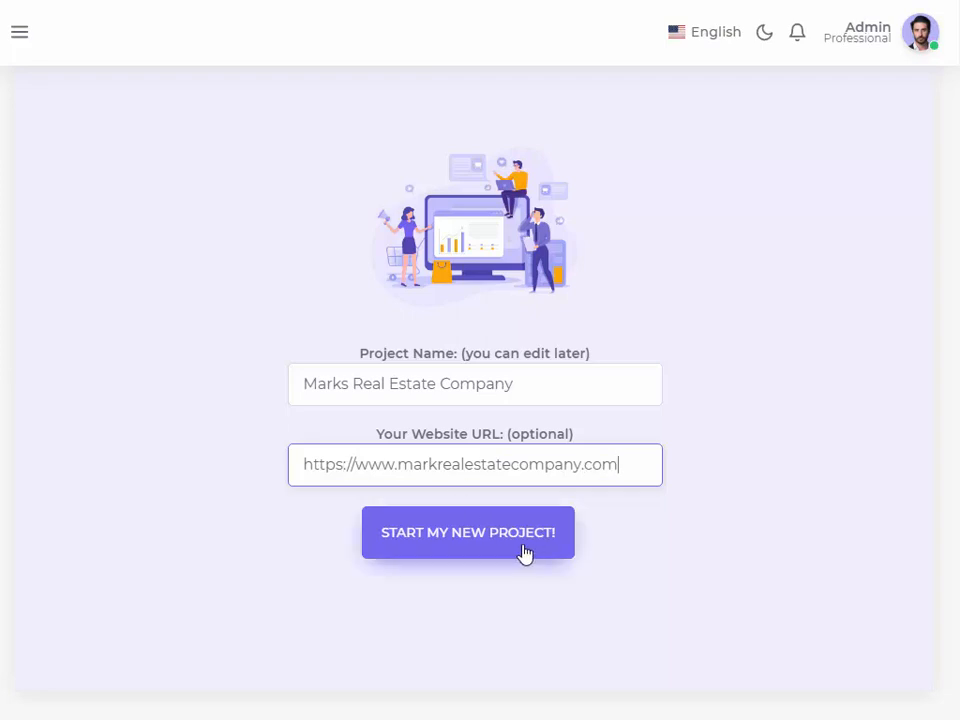
left_click(474, 558)
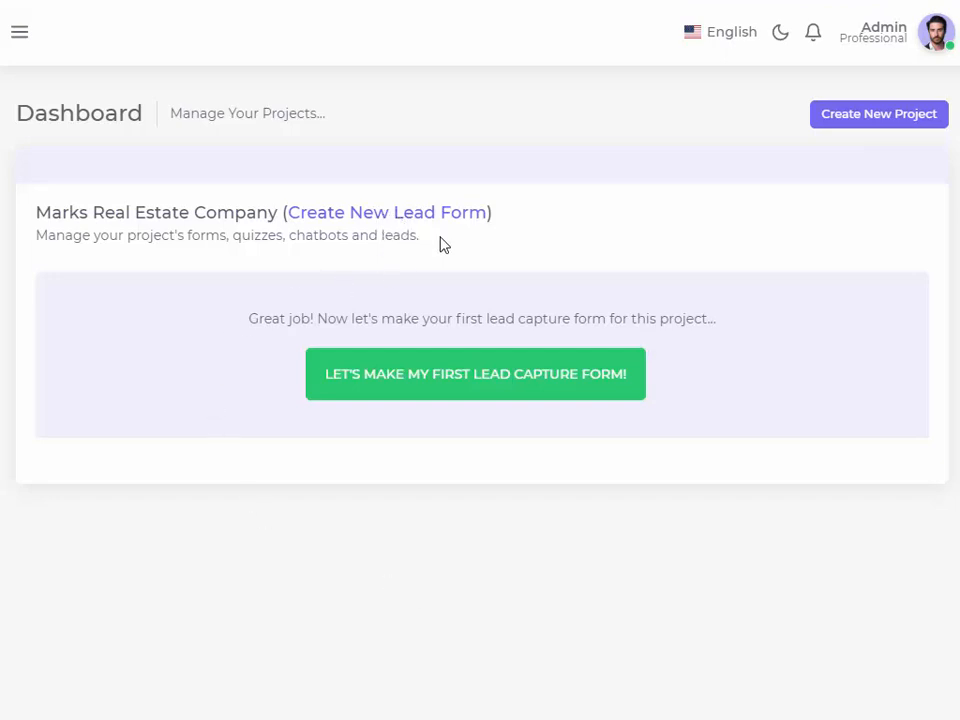
Step: Create the project's first lead form from the Estate agents template and open it for editing
left_click(460, 396)
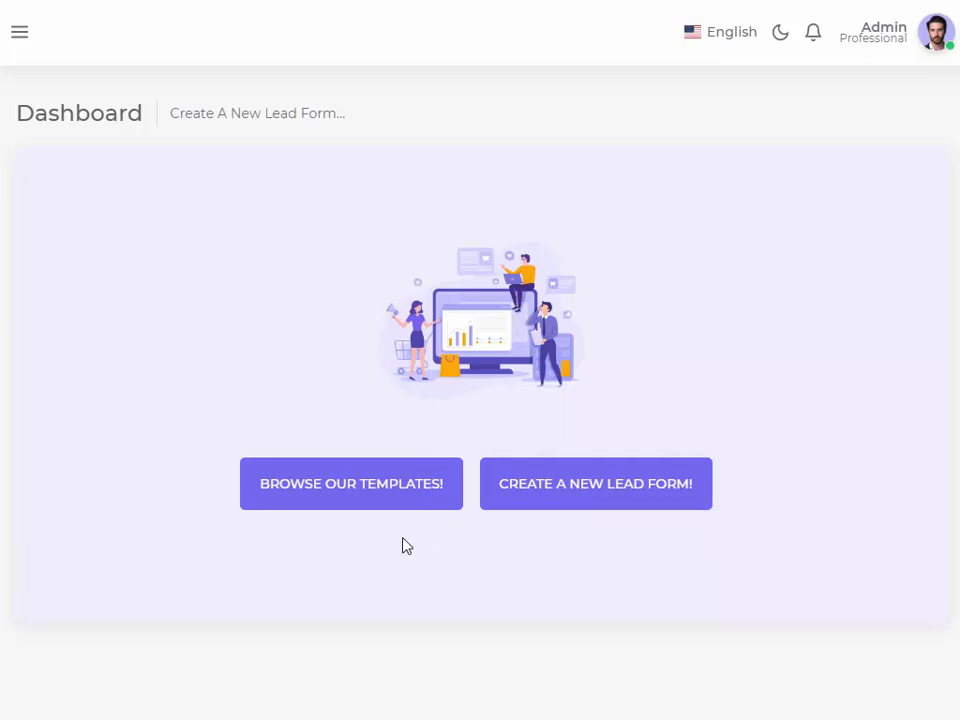
left_click(350, 511)
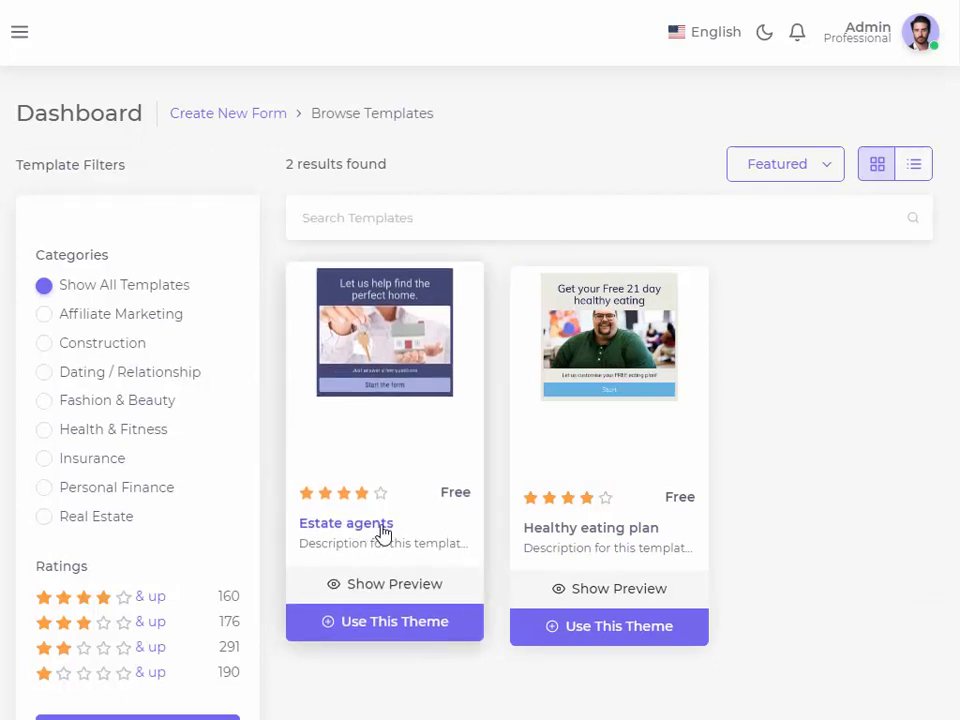
left_click(388, 634)
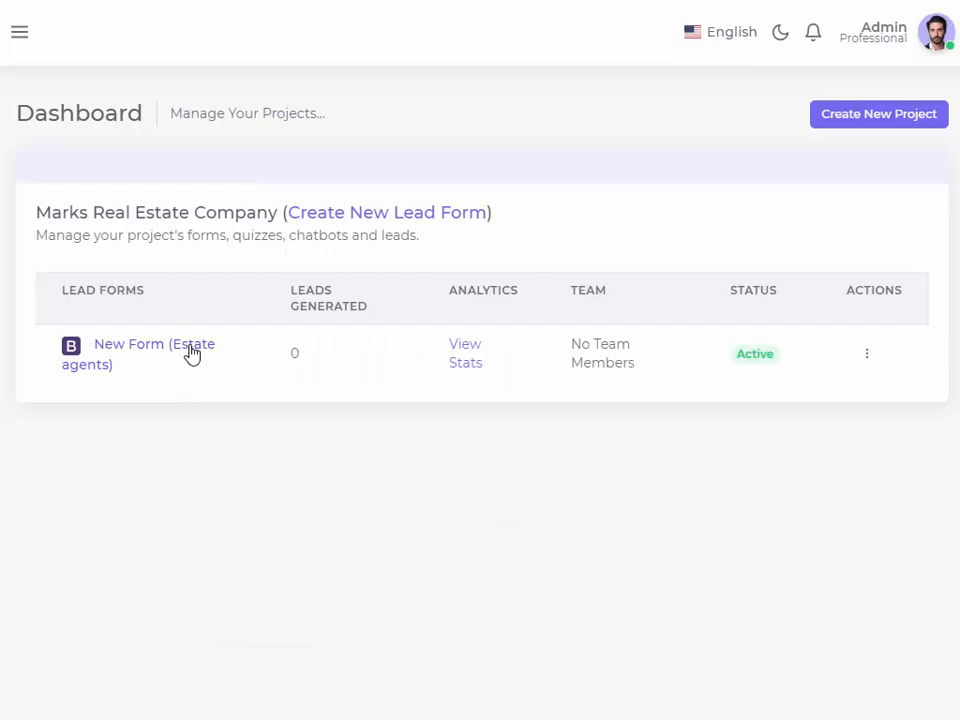
left_click(192, 354)
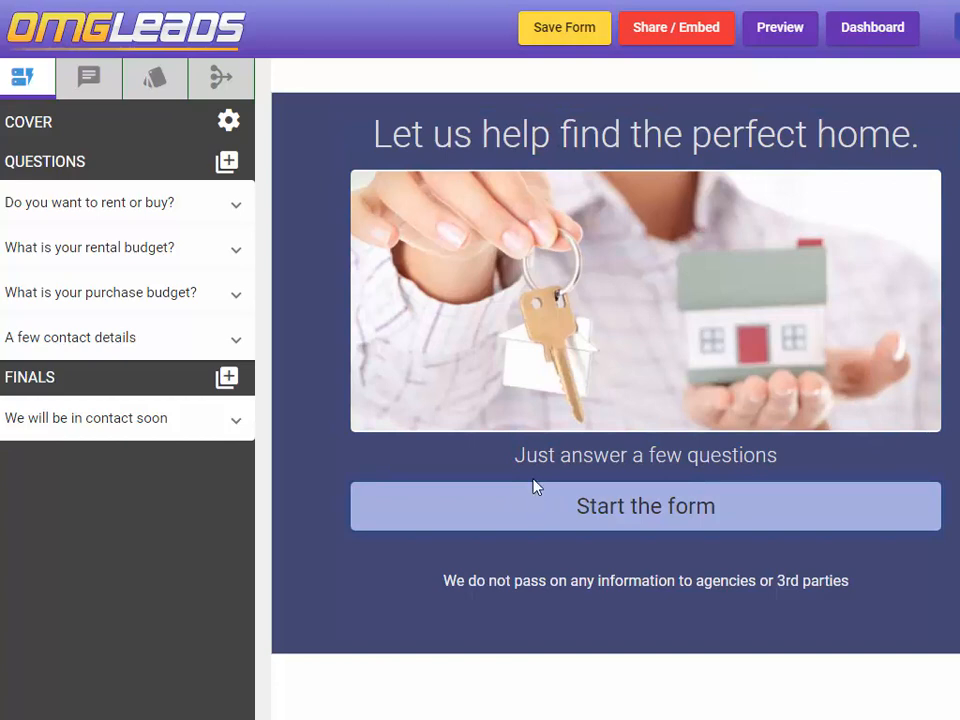
Step: Replace the cover page headline with "Looking for a Home in California?"
left_click(578, 145)
triple_click(746, 148)
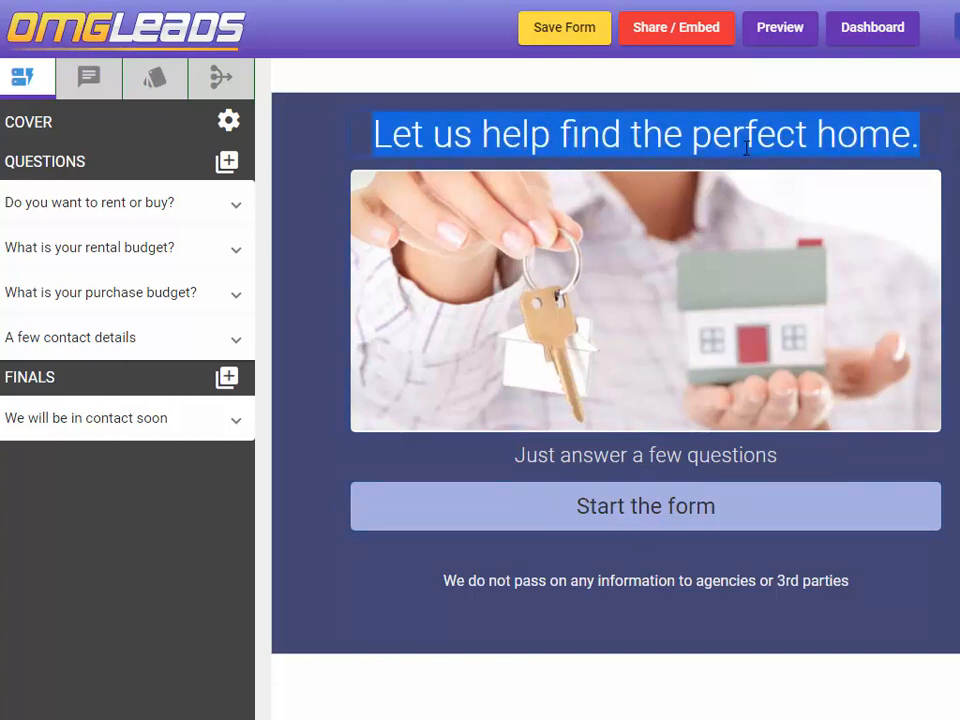
key("BackSpace")
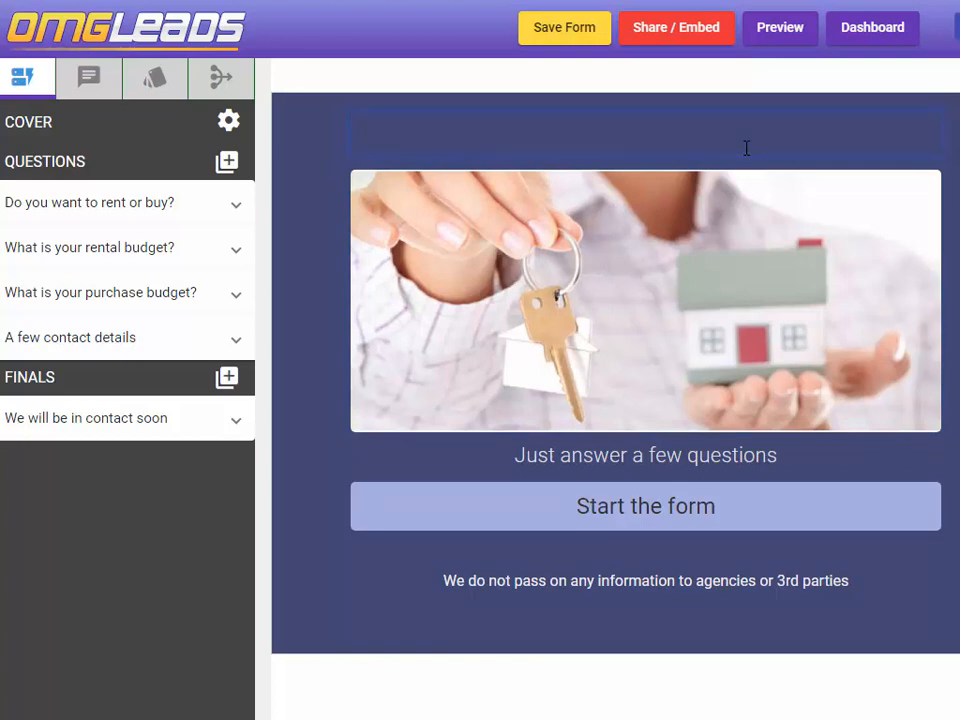
type("Loo")
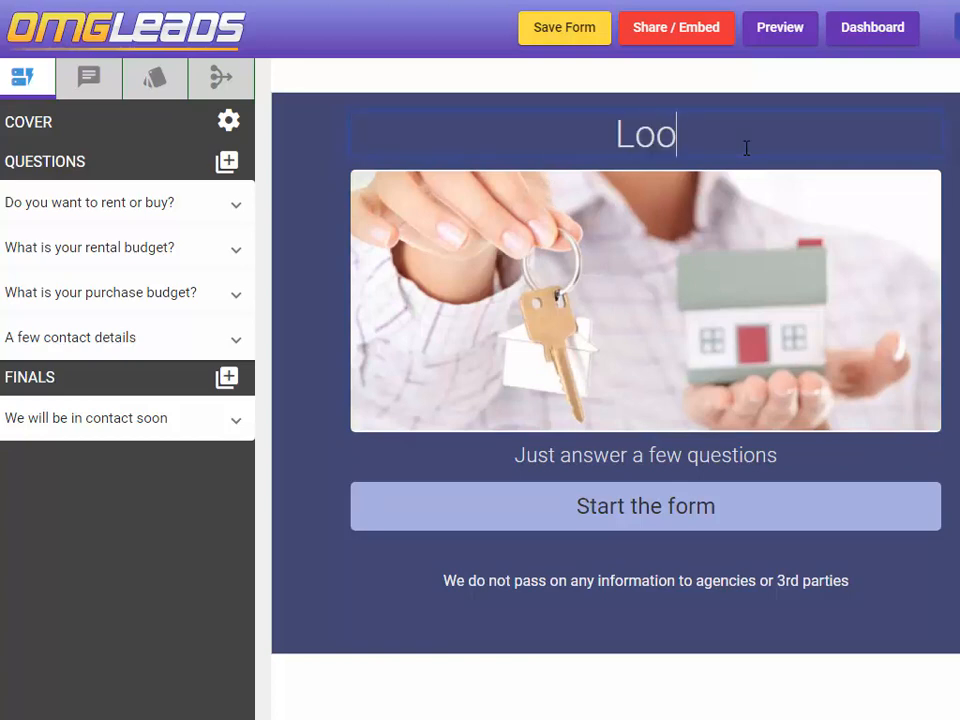
type("king for a H")
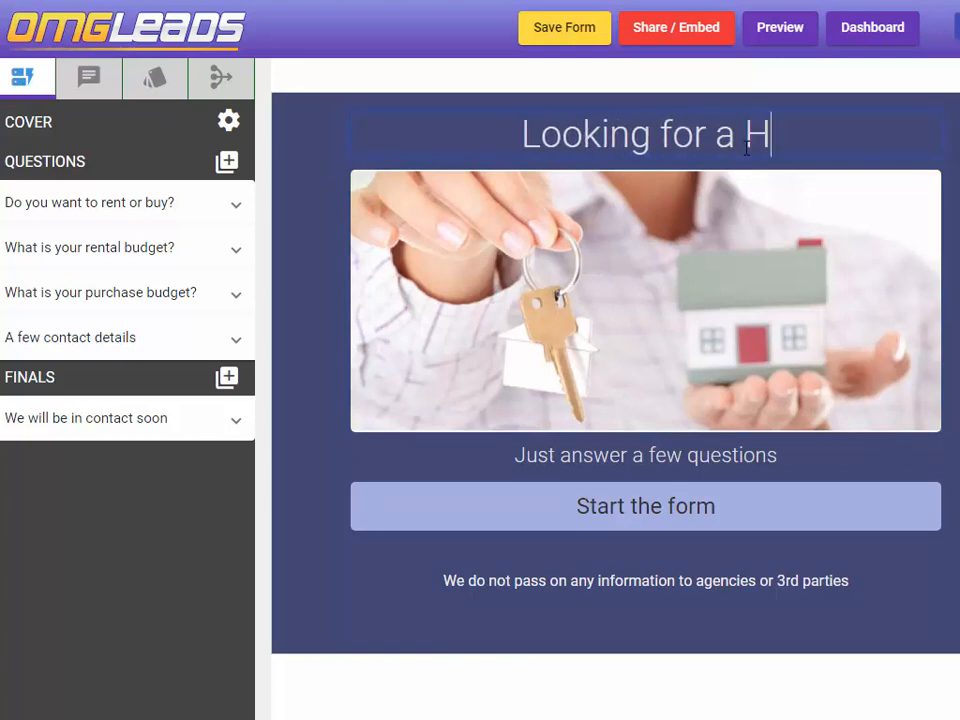
type("ome in California?")
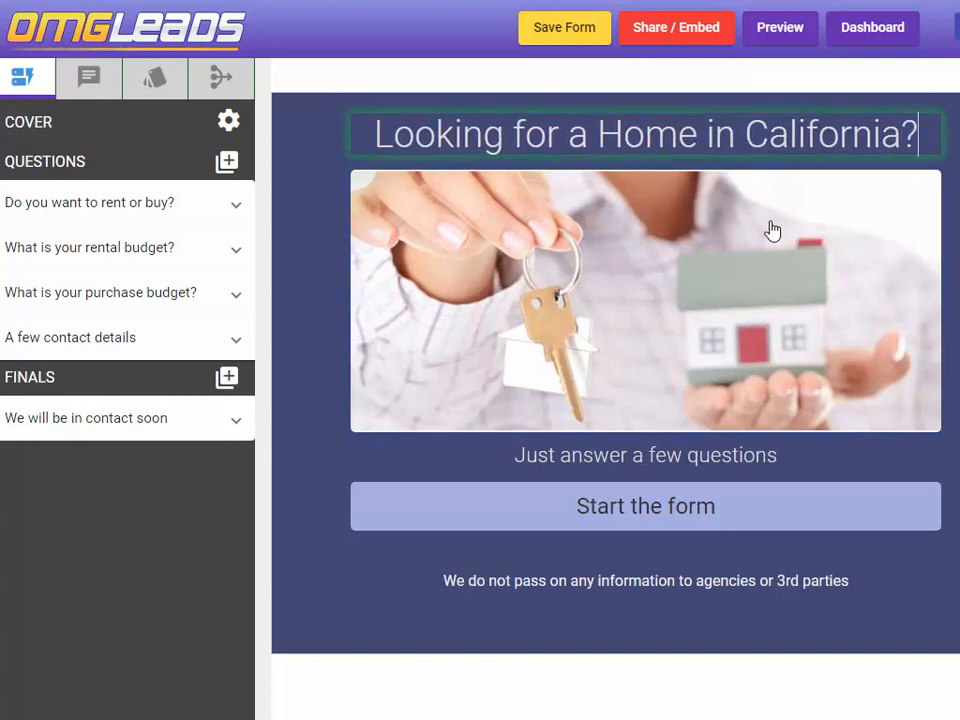
Step: Change the cover page's start button text to "Yes, find my perfect home!"
left_click(648, 508)
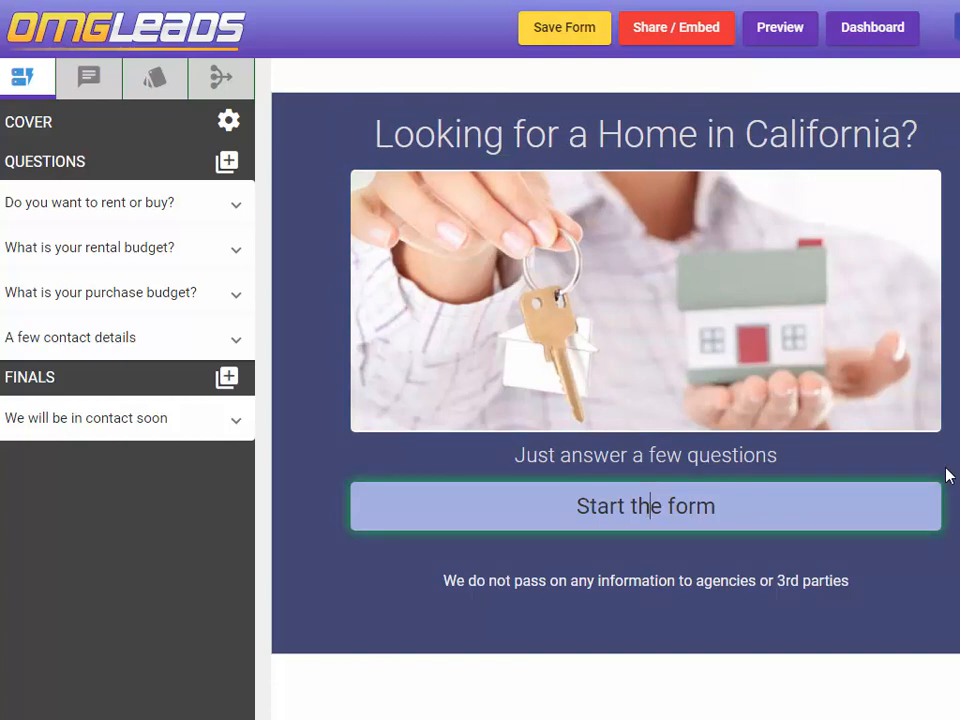
key("ctrl+a")
type("Yes, find my perfect hom")
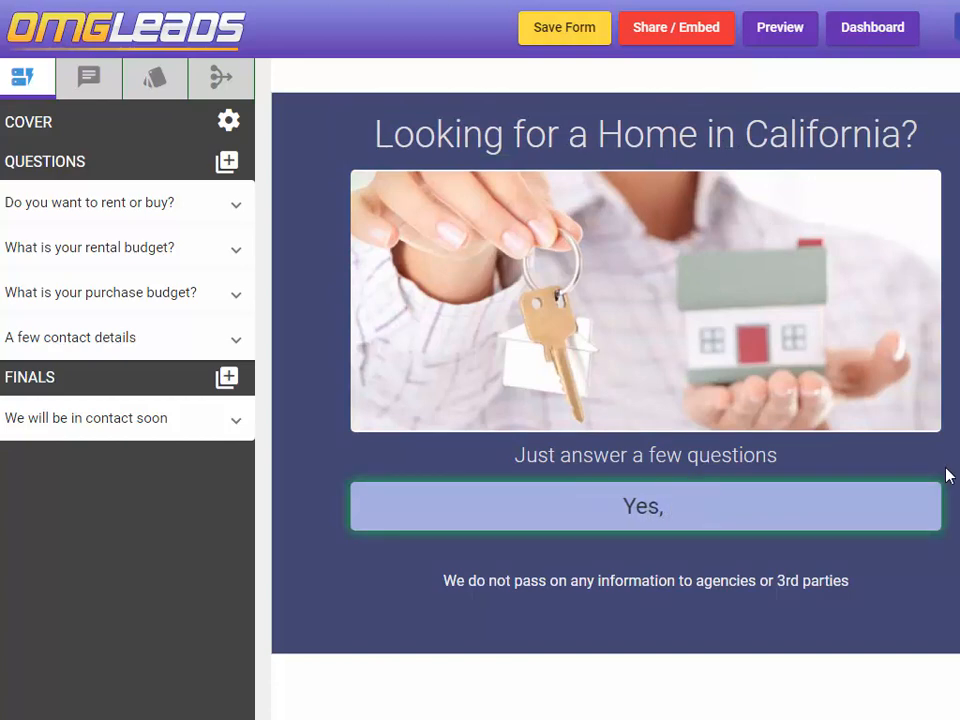
type("e!")
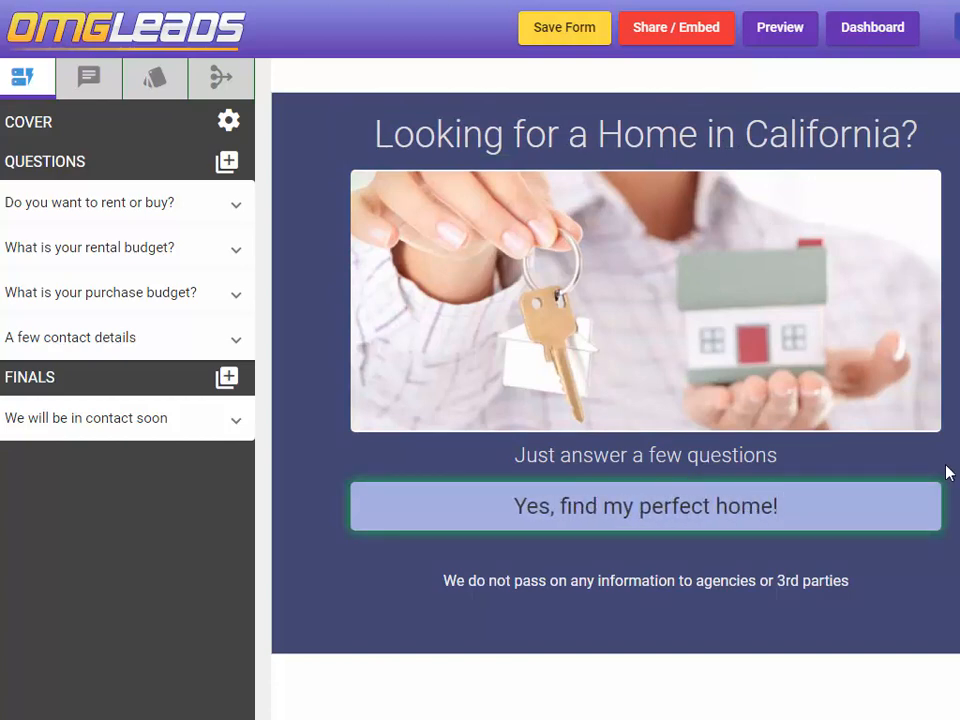
left_click(662, 568)
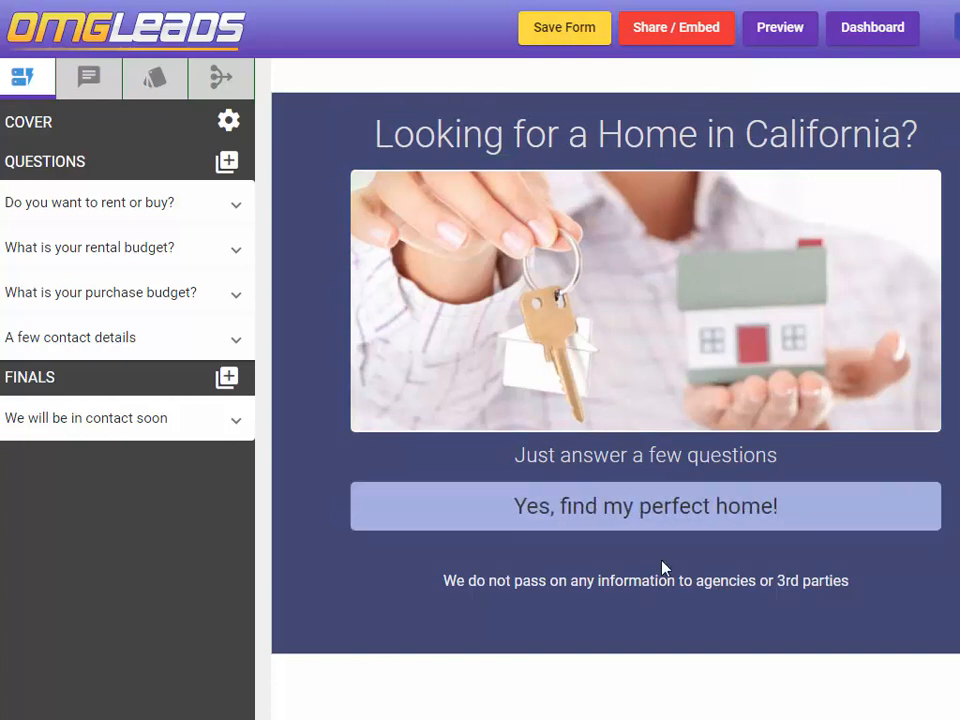
Step: Replace the cover image with the Unsplash photo of a white modern house with a pool, found by searching "home"
left_click(646, 311)
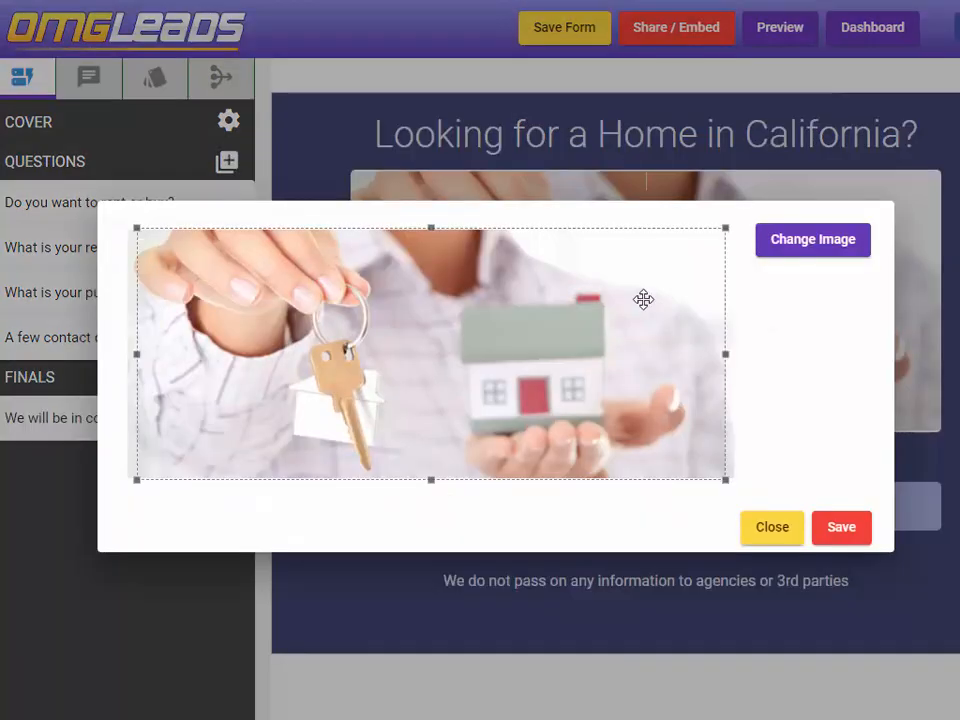
left_click(815, 256)
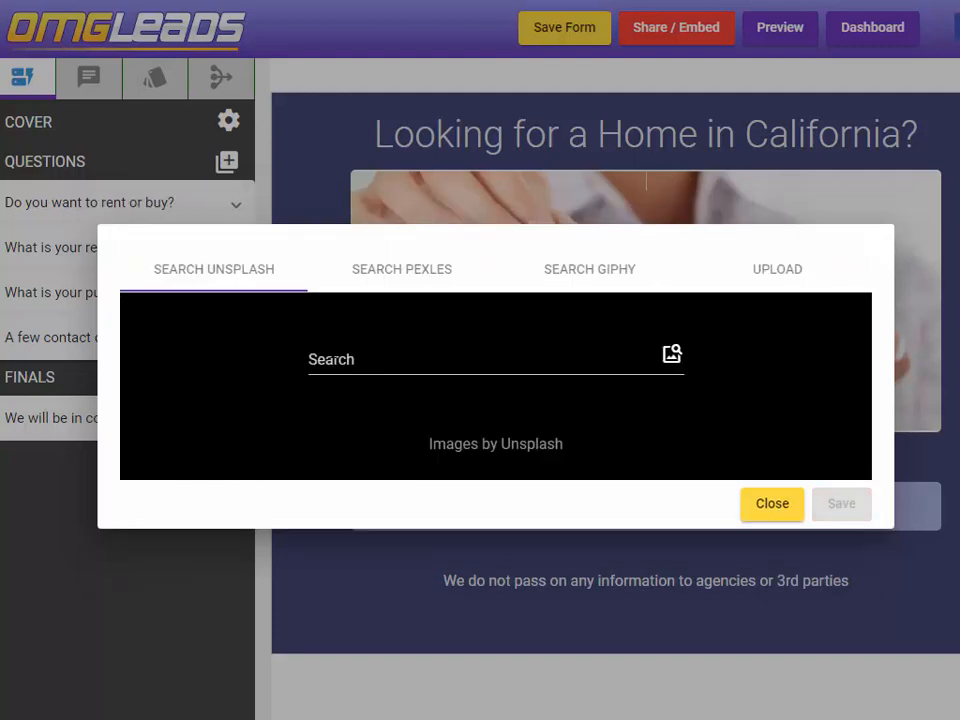
type("home")
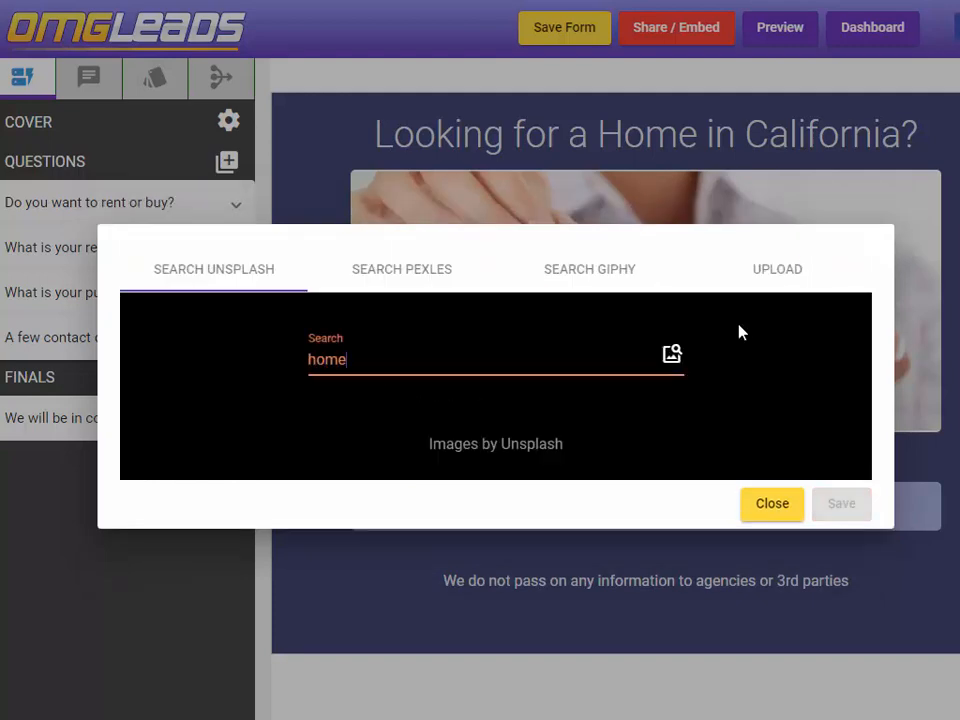
left_click(670, 358)
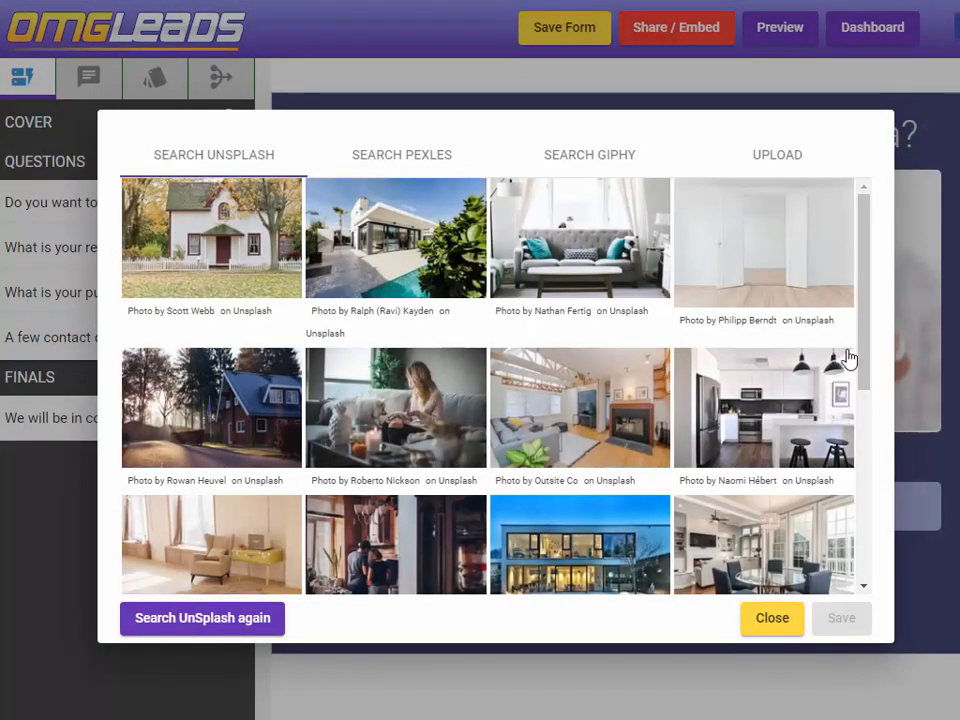
left_click(400, 282)
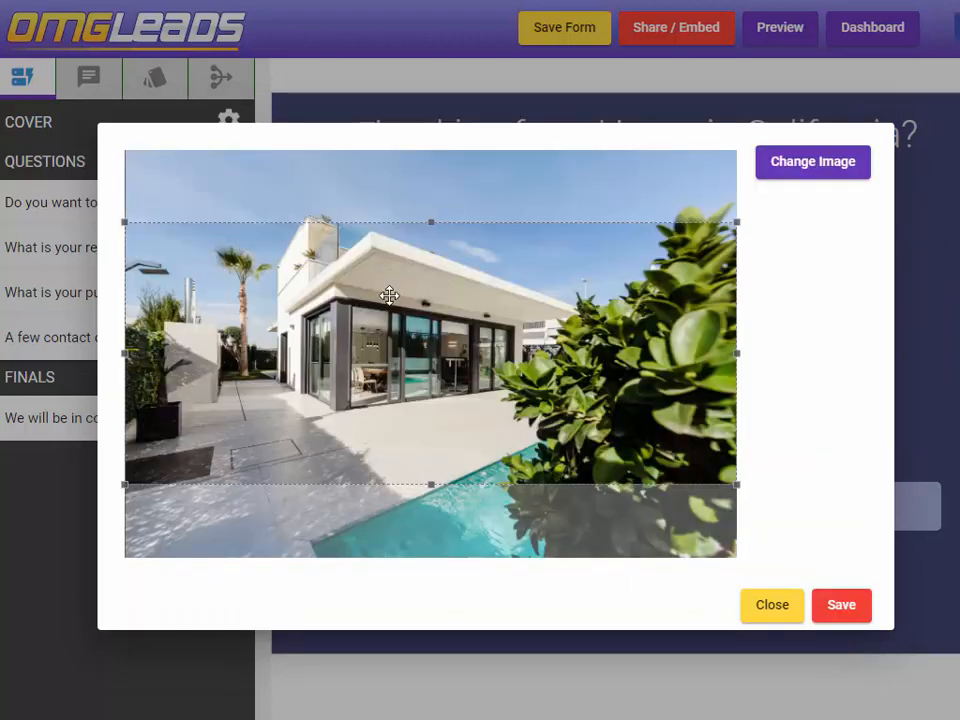
Step: Shift the new cover image's crop area slightly upward, save the image, and save the form
left_click_drag(610, 379, 616, 370)
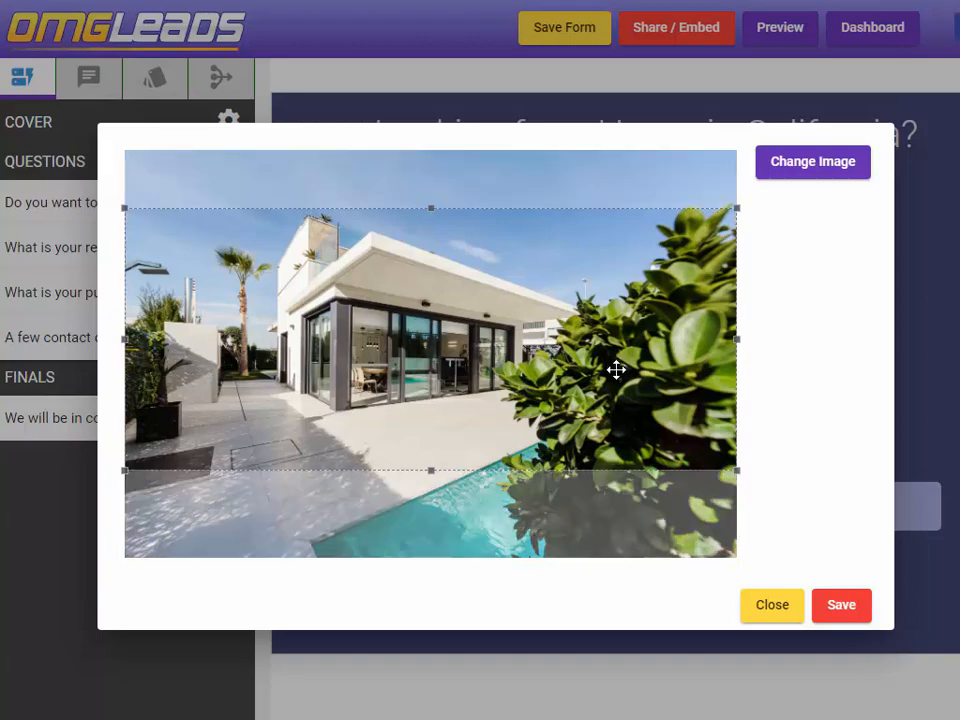
left_click(842, 617)
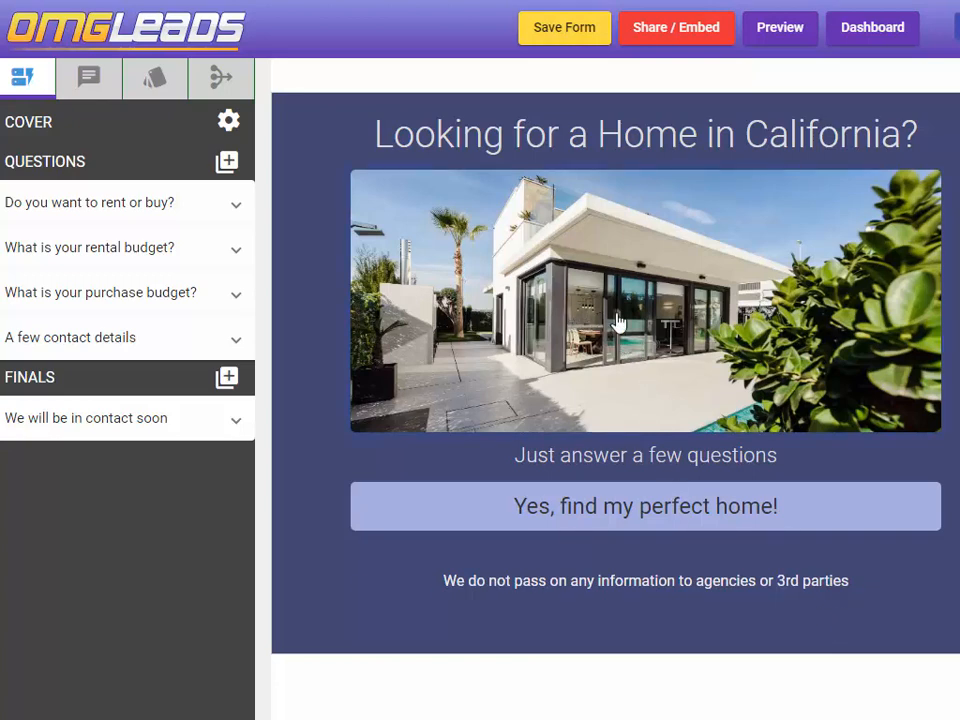
left_click(567, 41)
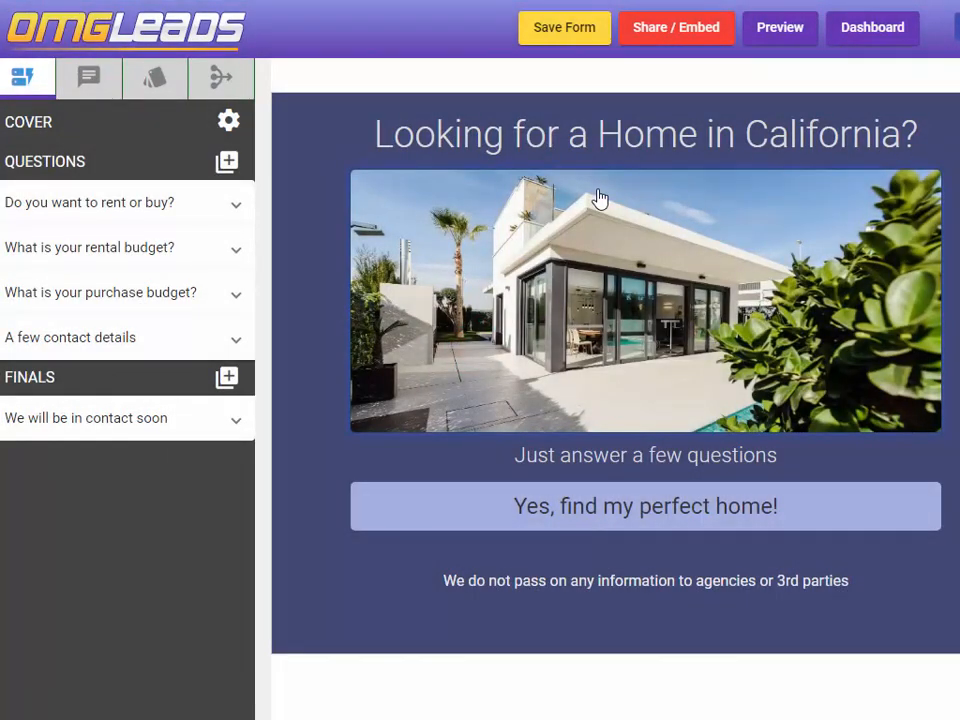
Step: Open the "Do you want to rent or buy?" question and re-enter its second answer as "Buy"
left_click(103, 210)
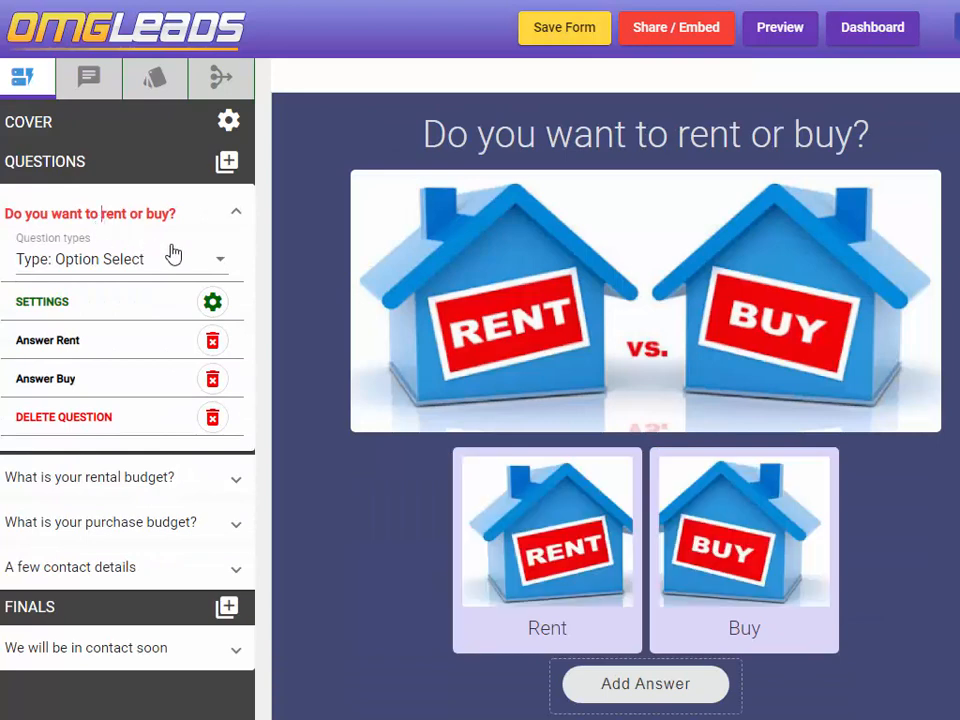
left_click(572, 134)
left_click(729, 628)
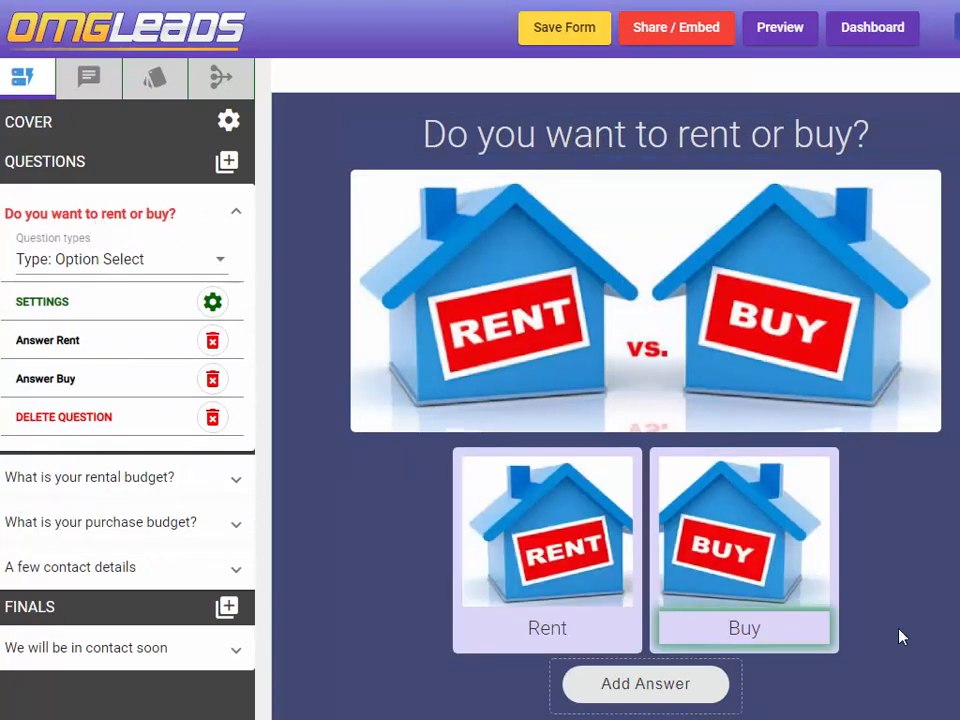
key("End")
key("BackSpace")
key("BackSpace")
key("BackSpace")
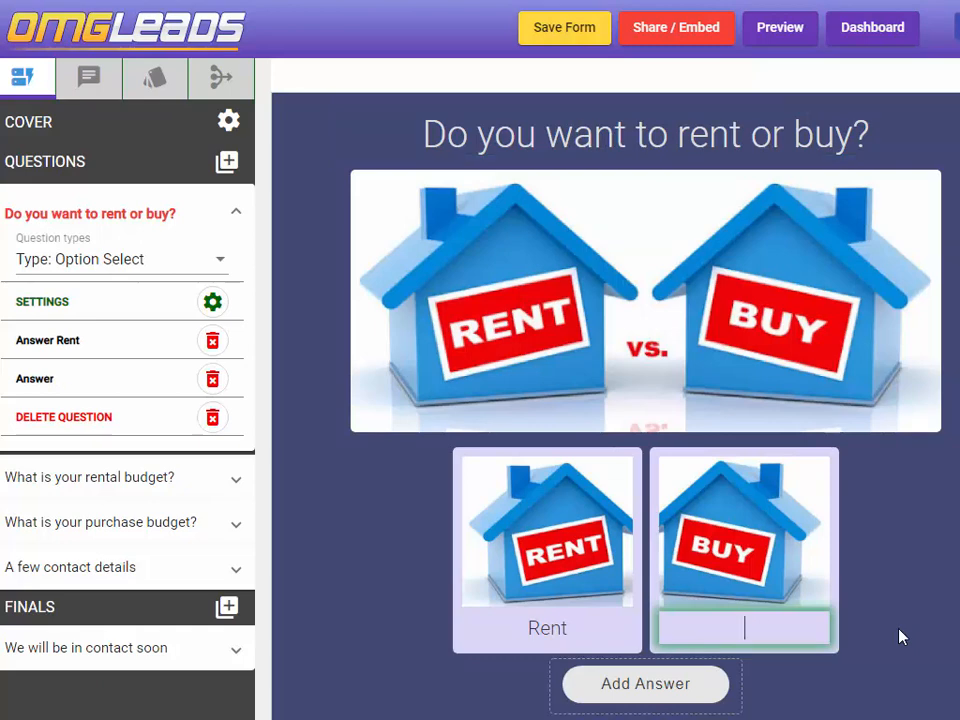
type("Buy")
key("Return")
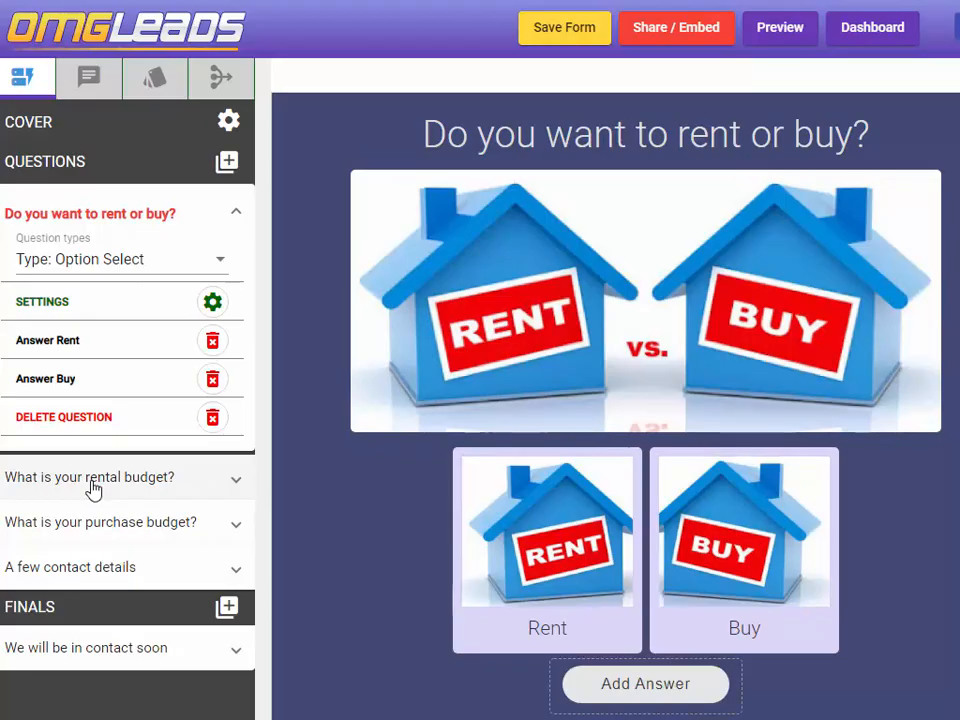
Step: In the "What is your rental budget?" question, change the first two answers to "under $500" and "$500 - $1000"
left_click(93, 482)
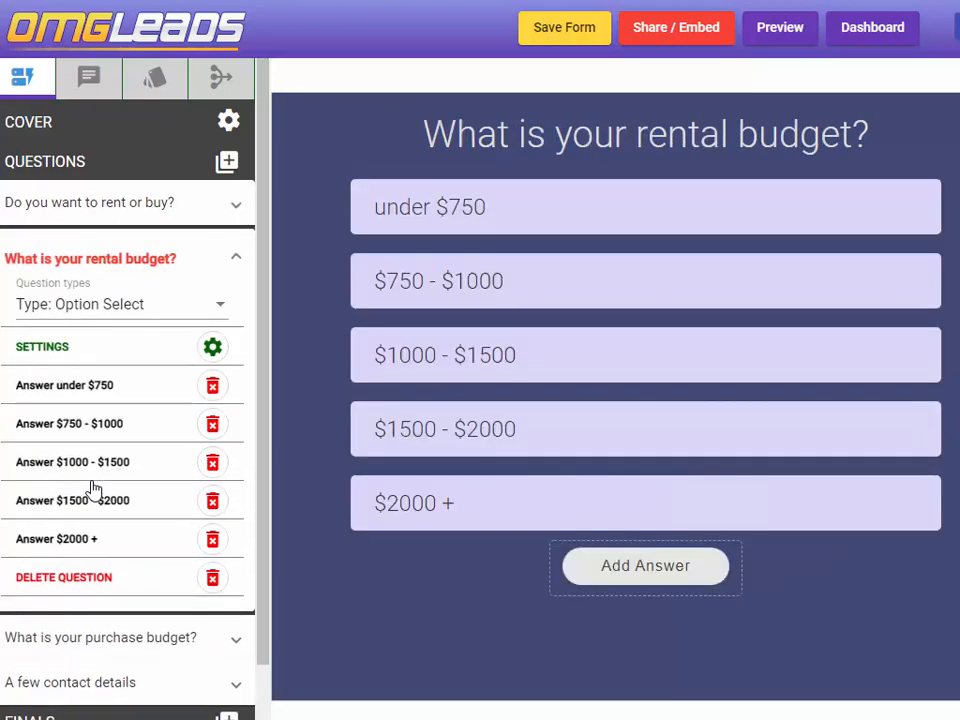
key("BackSpace")
key("BackSpace")
key("BackSpace")
type("500")
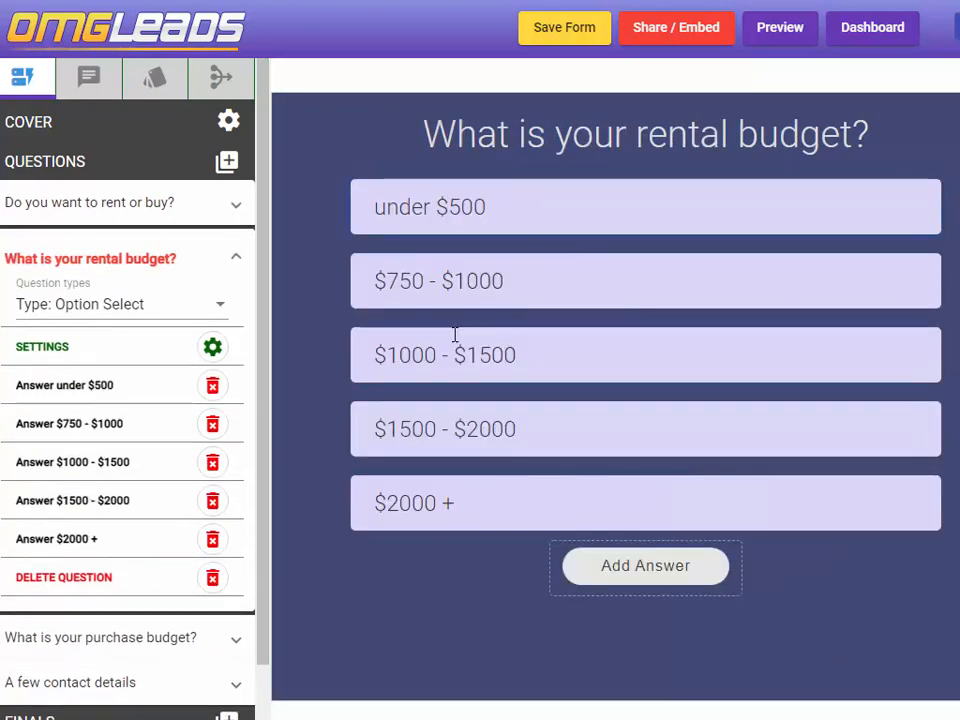
left_click(427, 288)
key("BackSpace")
key("BackSpace")
key("BackSpace")
type("500")
Step: Change the last rental budget answer to "$2000 - $2500"
left_click(470, 507)
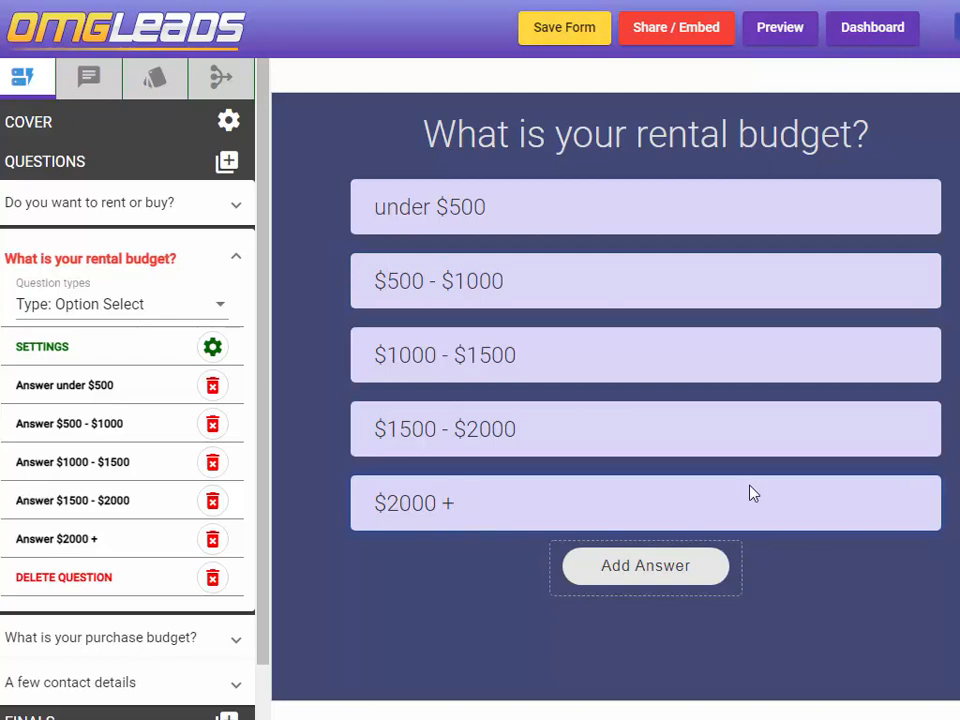
key("Delete")
type("- $2500")
key("Left")
key("Left")
key("Left")
key("Left")
type("$")
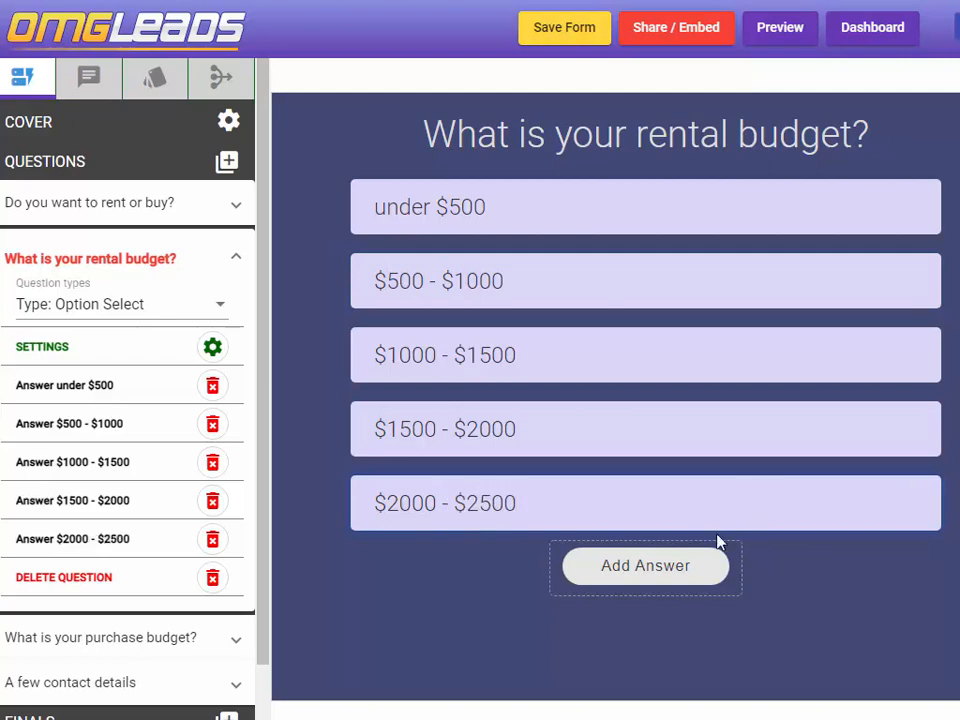
Step: Add a new answer "$2500+" to the rental budget question
left_click(683, 575)
key("BackSpace")
key("BackSpace")
key("BackSpace")
key("BackSpace")
key("BackSpace")
key("BackSpace")
key("BackSpace")
key("BackSpace")
key("BackSpace")
key("BackSpace")
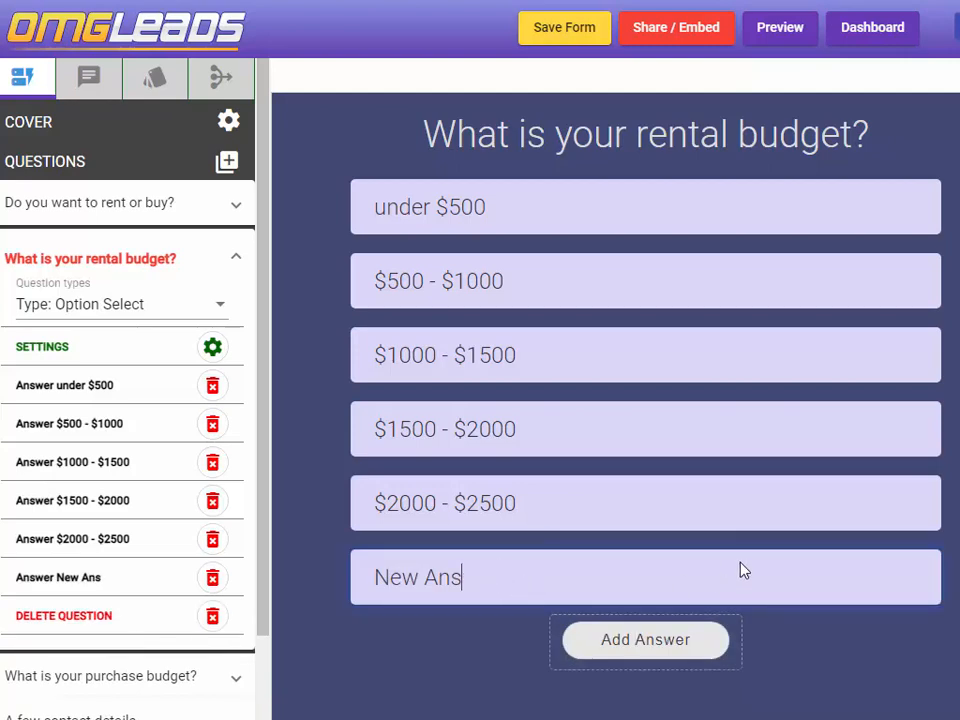
type("$2500+")
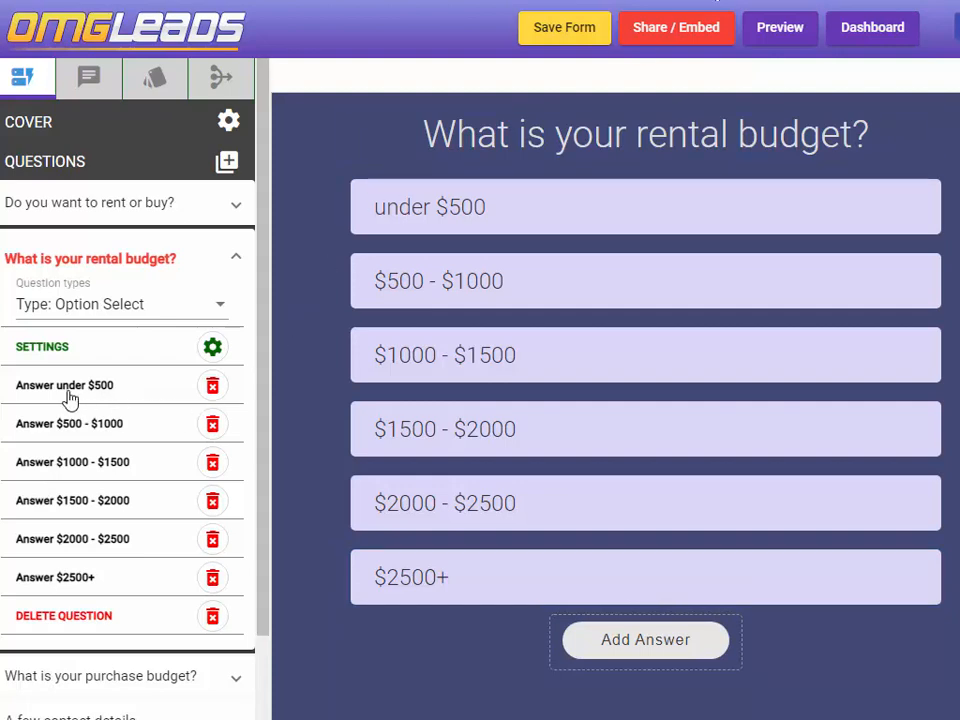
Step: Delete the "under $500" answer from the rental budget question and save the form
left_click(214, 392)
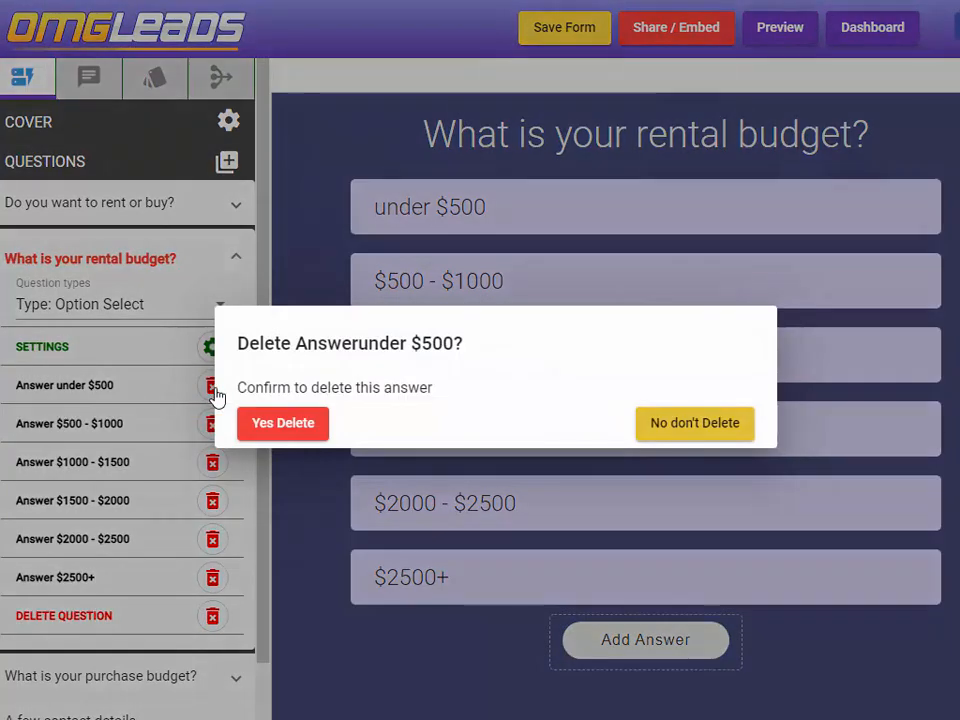
left_click(283, 423)
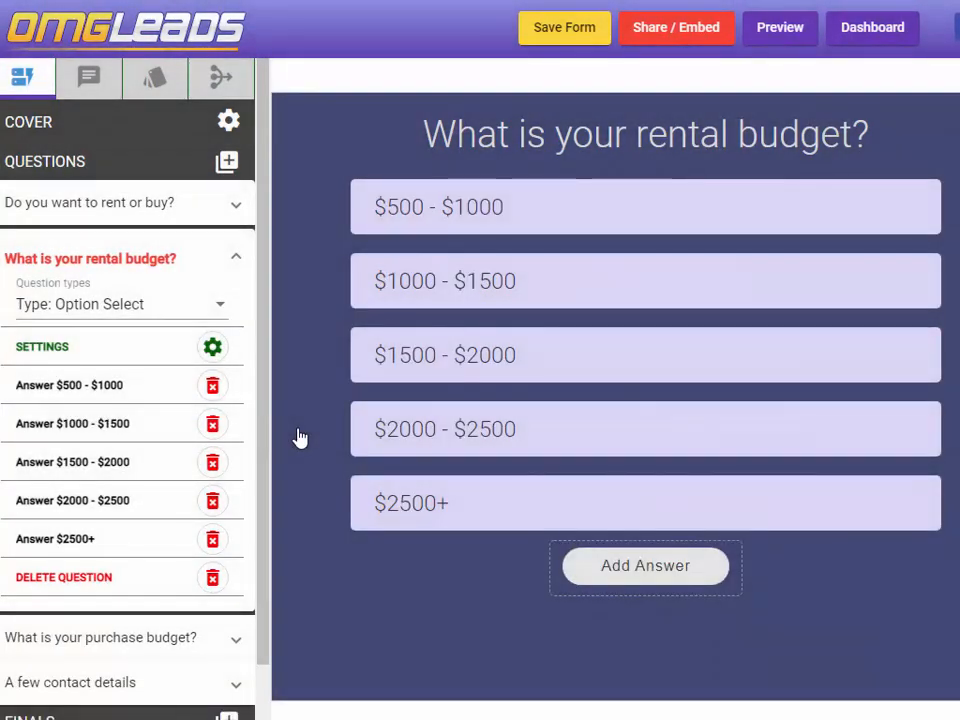
left_click(566, 40)
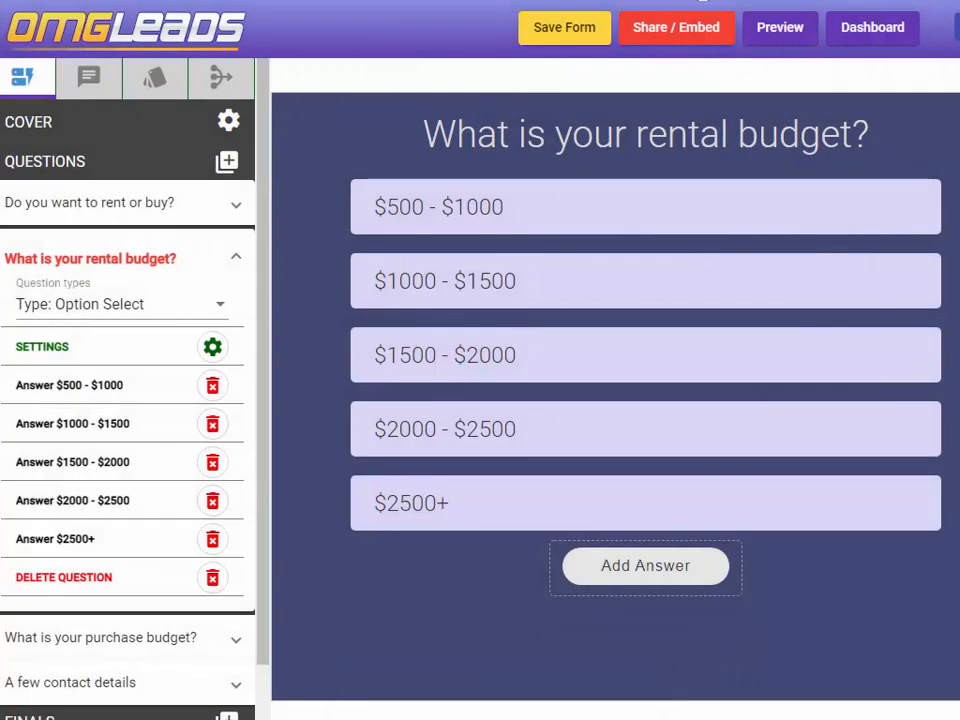
Step: Add an input reading "When do you want to move in?" to the "A few contact details" question and save the form
left_click(112, 640)
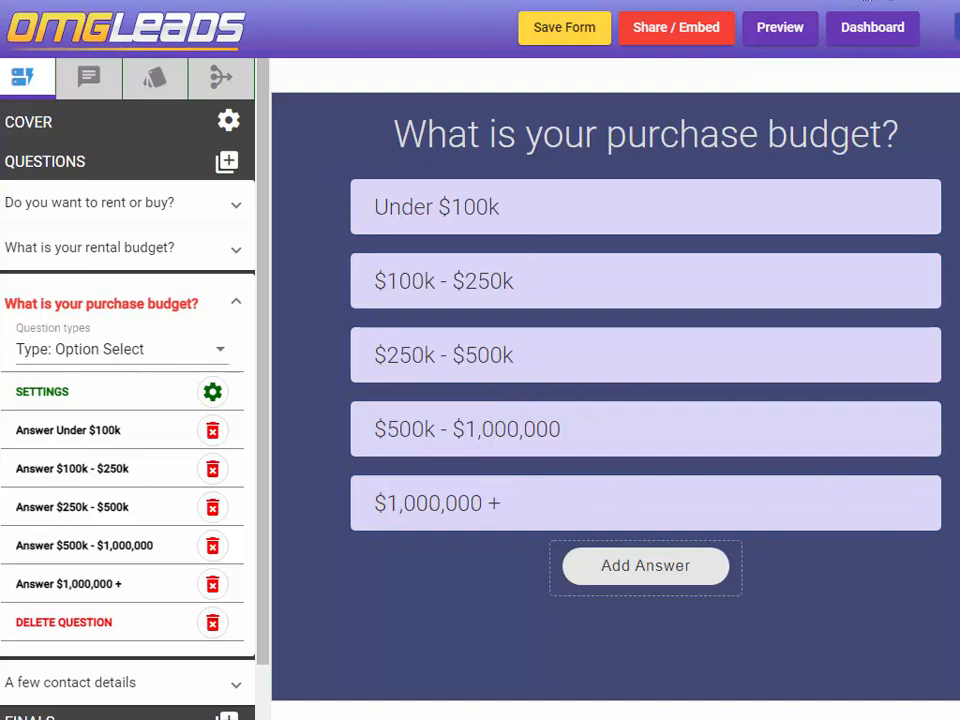
left_click(110, 687)
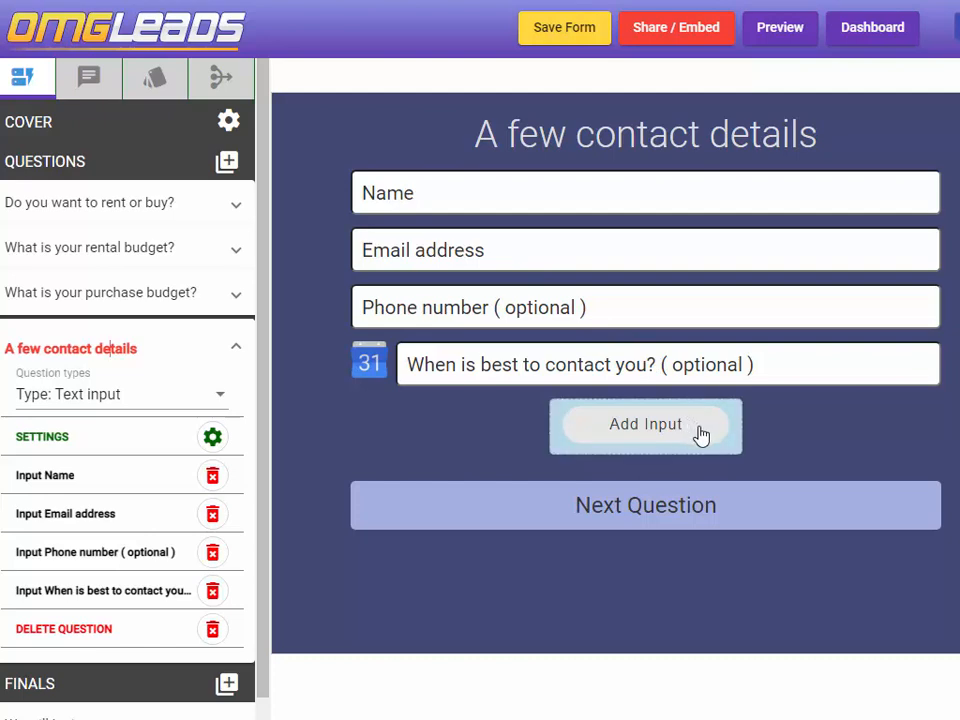
left_click(557, 446)
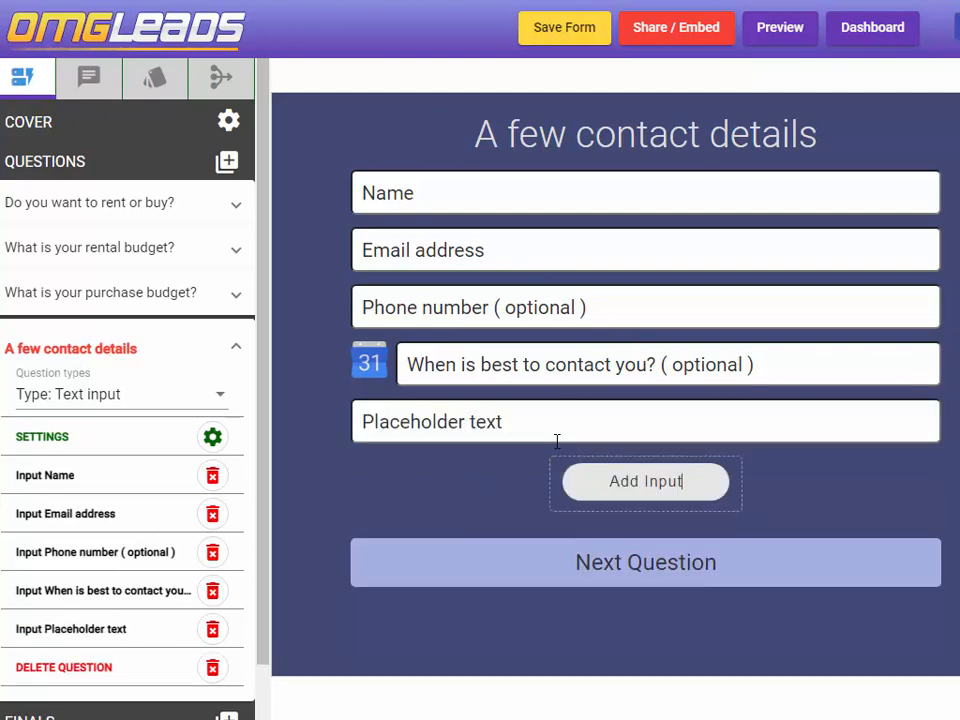
left_click(610, 420)
key("BackSpace")
key("BackSpace")
key("BackSpace")
key("BackSpace")
key("BackSpace")
key("BackSpace")
key("BackSpace")
key("BackSpace")
key("BackSpace")
key("BackSpace")
key("BackSpace")
key("BackSpace")
key("BackSpace")
key("BackSpace")
key("BackSpace")
key("BackSpace")
type("When do you want to move in?")
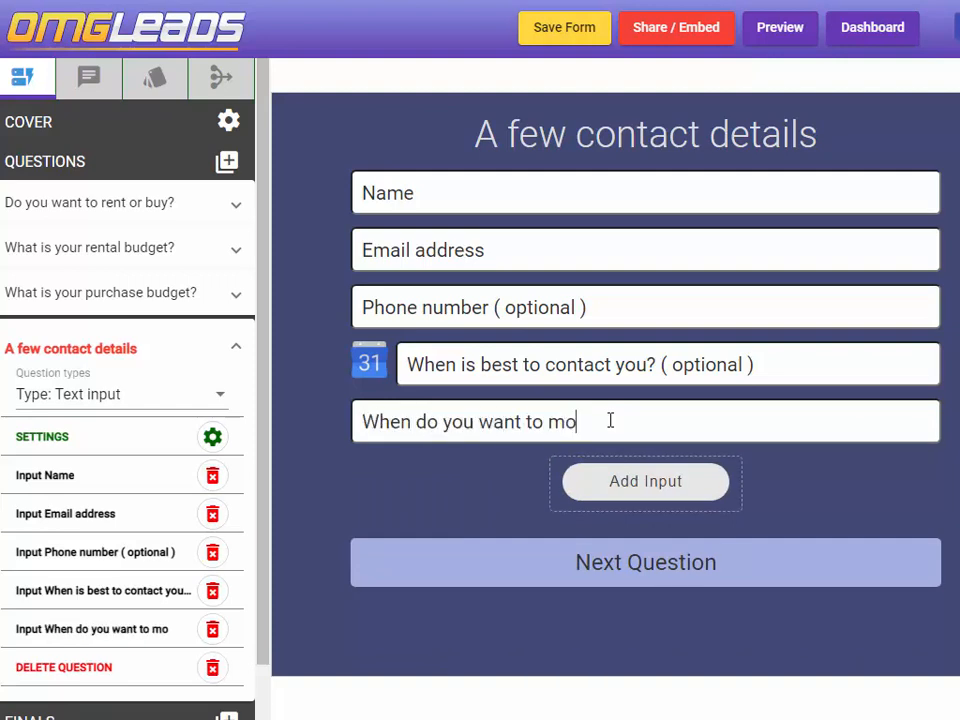
left_click(564, 30)
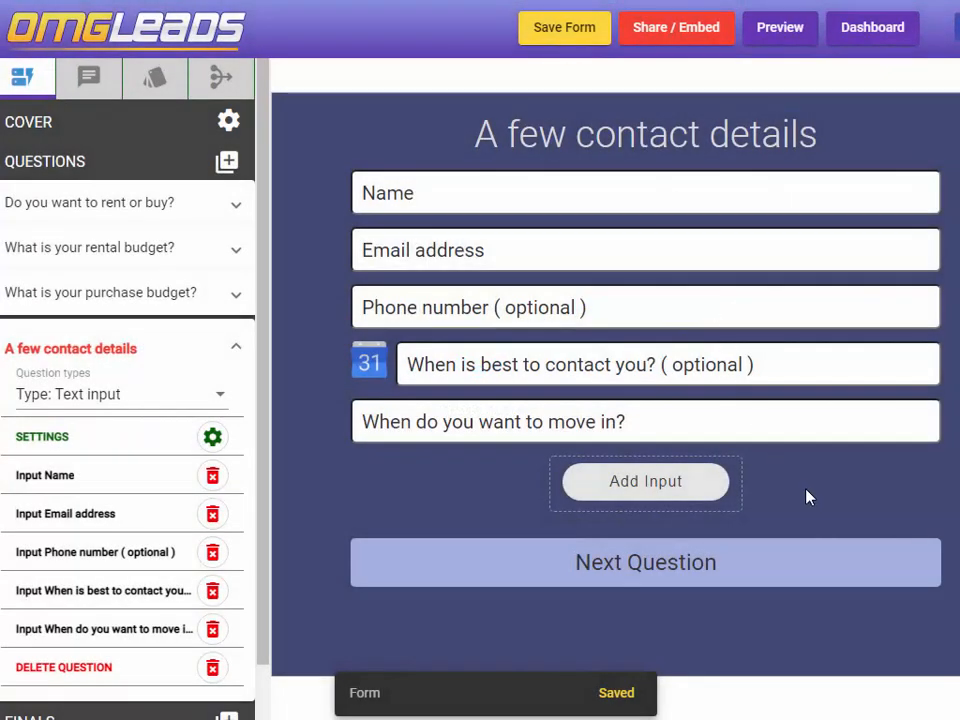
Step: Replace the "We will be in contact soon" image with an Unsplash "phone" photo of hands holding a smartphone, and save the form
scroll(189, 583, "down", 2)
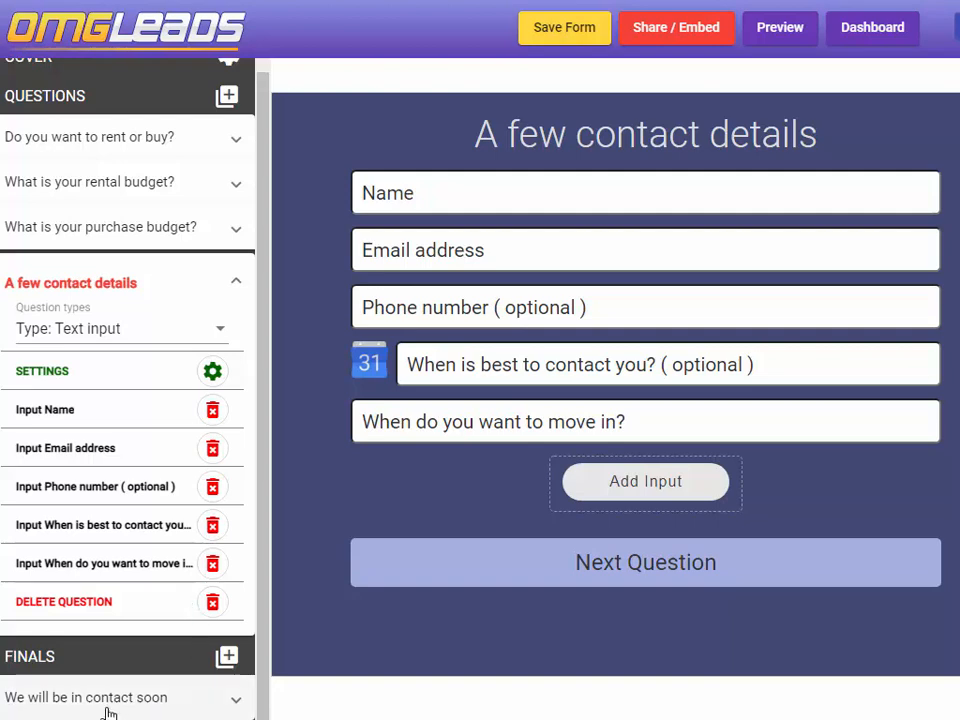
left_click(105, 700)
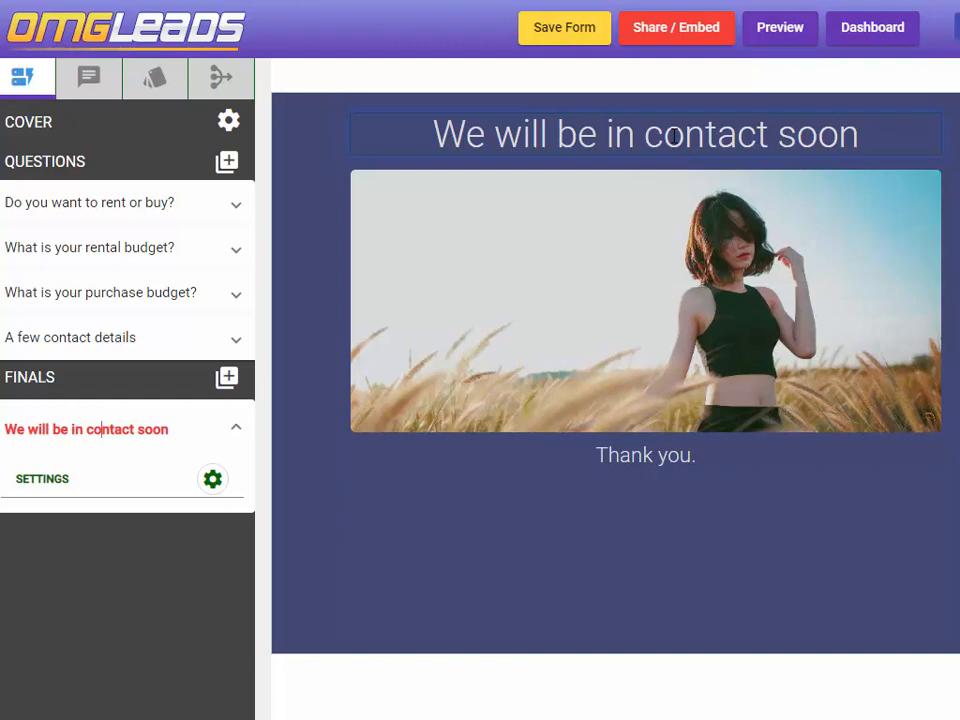
left_click(611, 332)
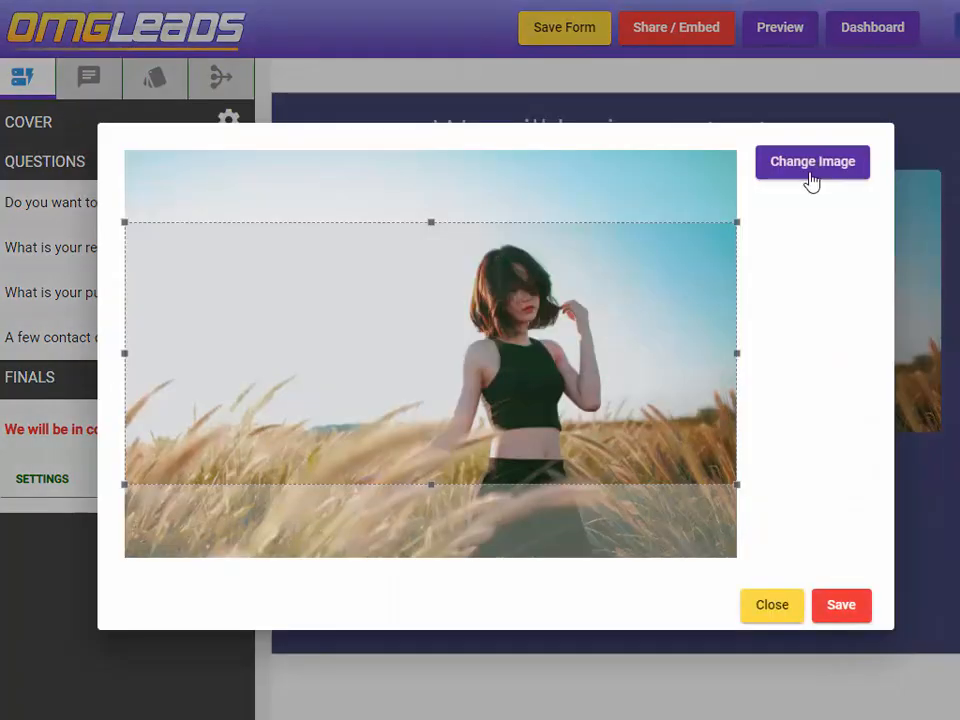
left_click(810, 182)
left_click(304, 366)
type("phone")
left_click(671, 356)
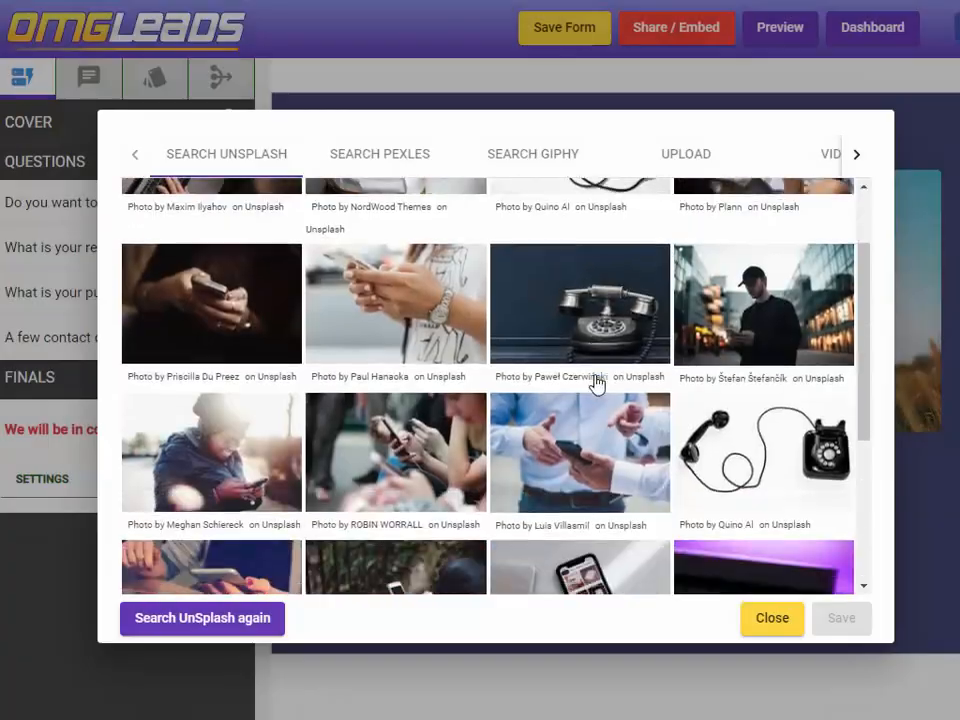
scroll(598, 381, "down", 3)
left_click(578, 498)
left_click(841, 608)
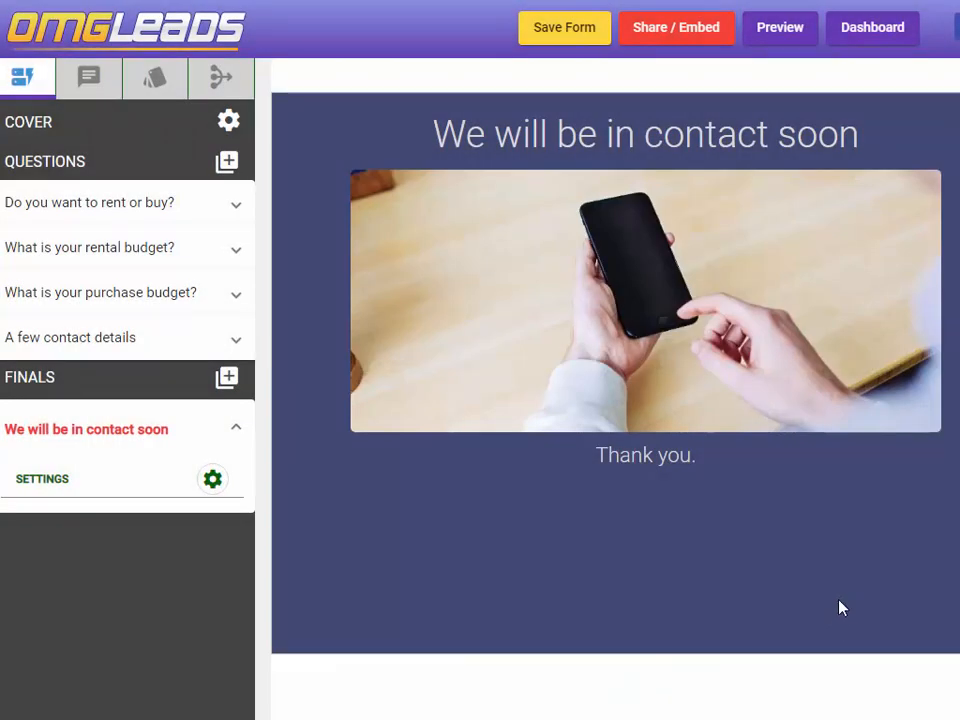
left_click(562, 38)
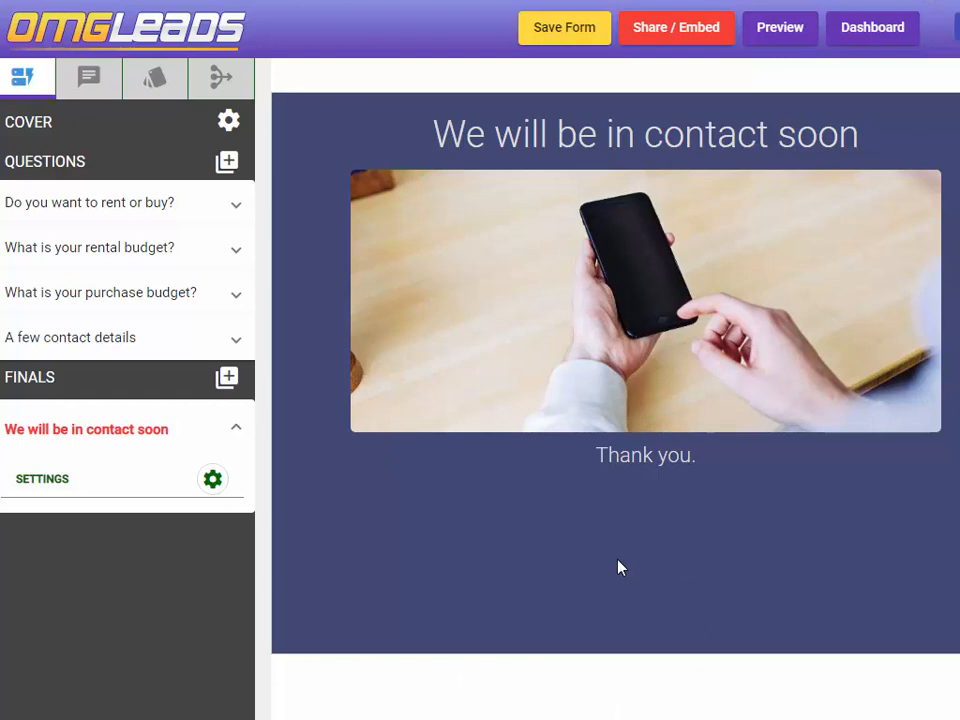
Step: Examine the form's flow diagram, checking how the cover and the Rent and Buy answers connect to the following questions
left_click(223, 92)
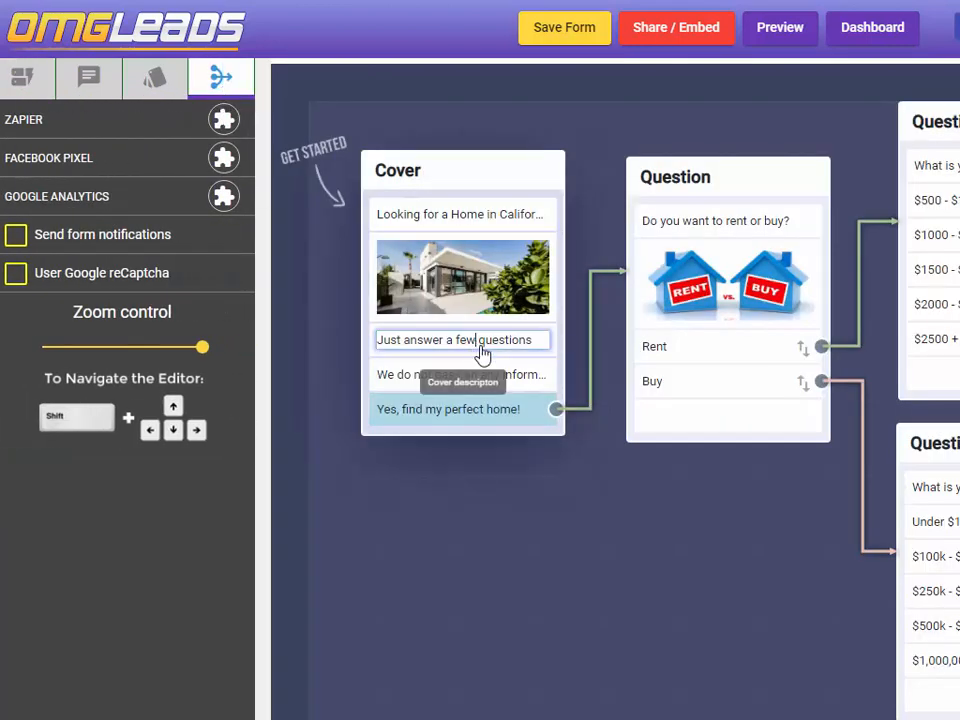
left_click(521, 381)
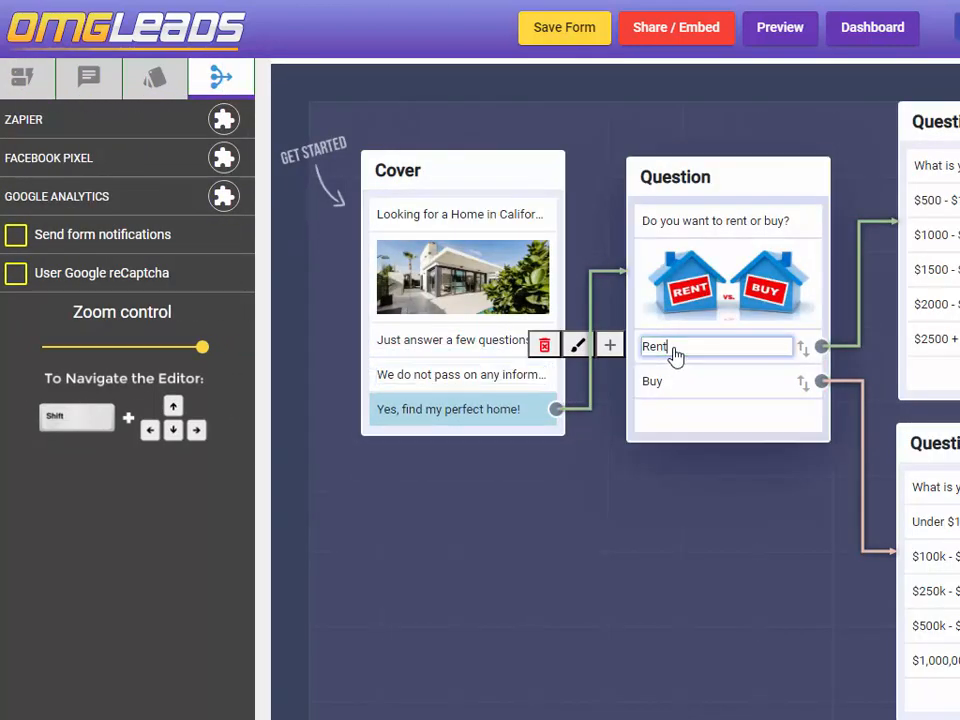
left_click(673, 384)
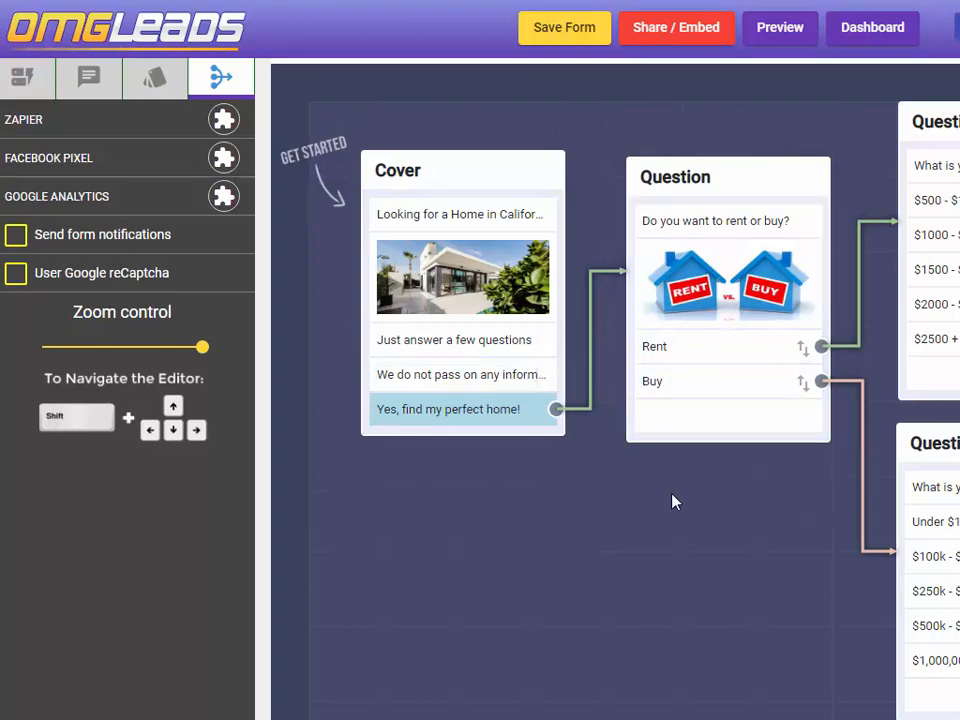
key("shift+Right")
key("shift+Right")
key("shift+Right")
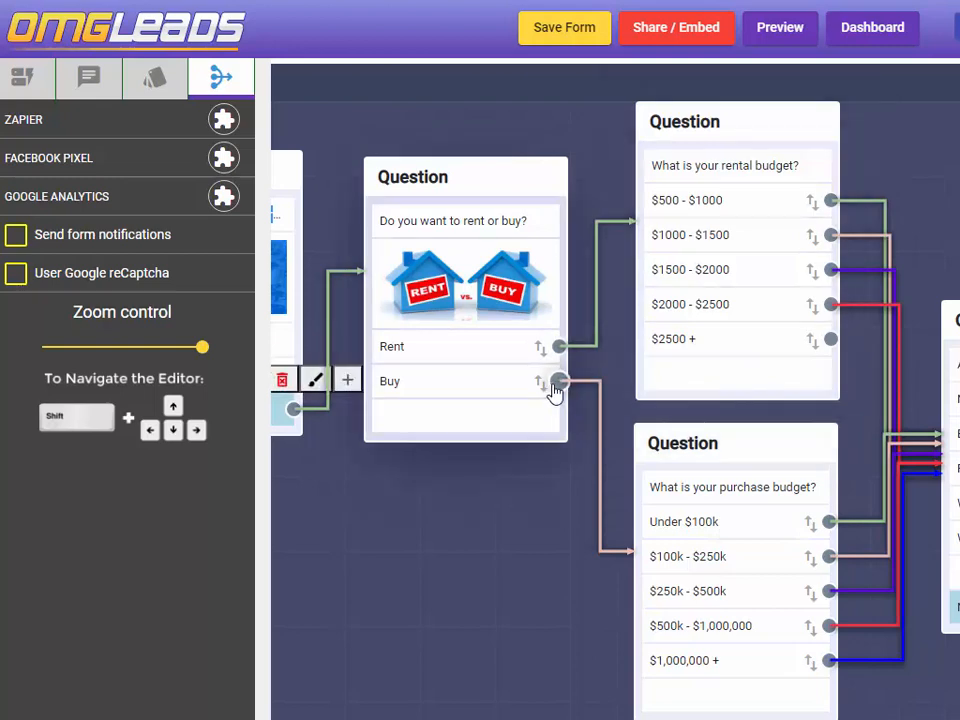
left_click(700, 566)
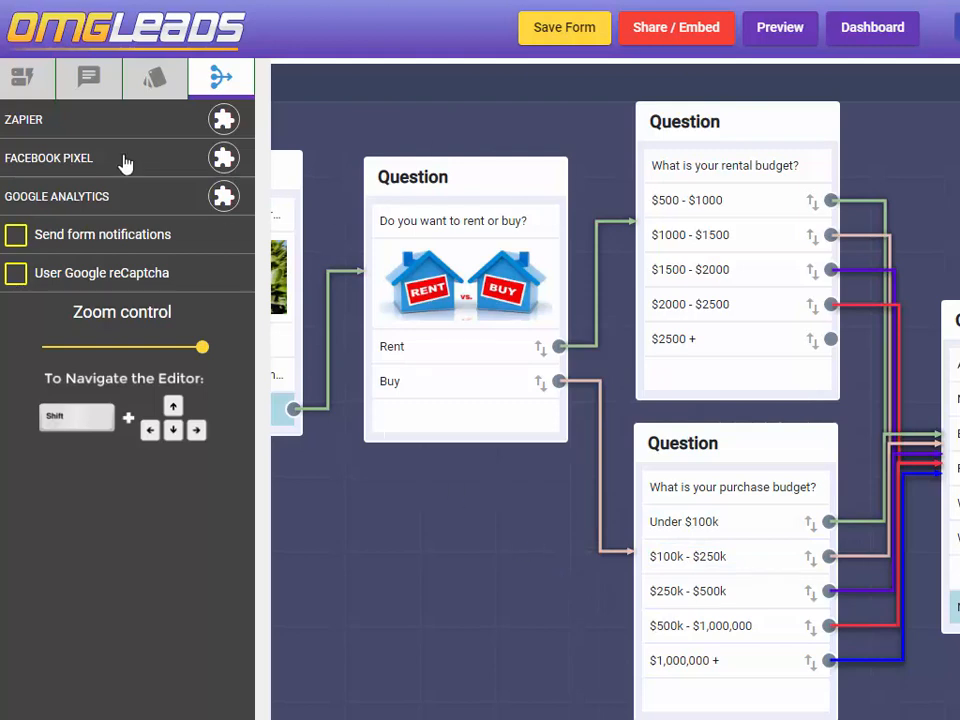
Step: Return to the cover and preview the form, answering Rent and $1500 - $2000, then try to submit the contact details empty
left_click(23, 85)
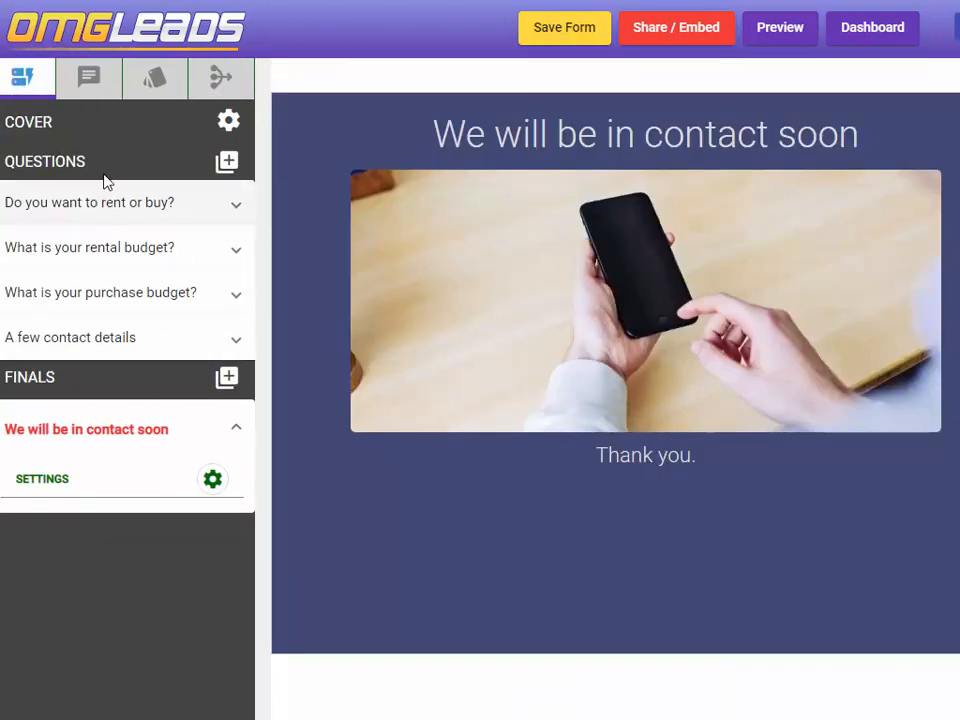
left_click(110, 128)
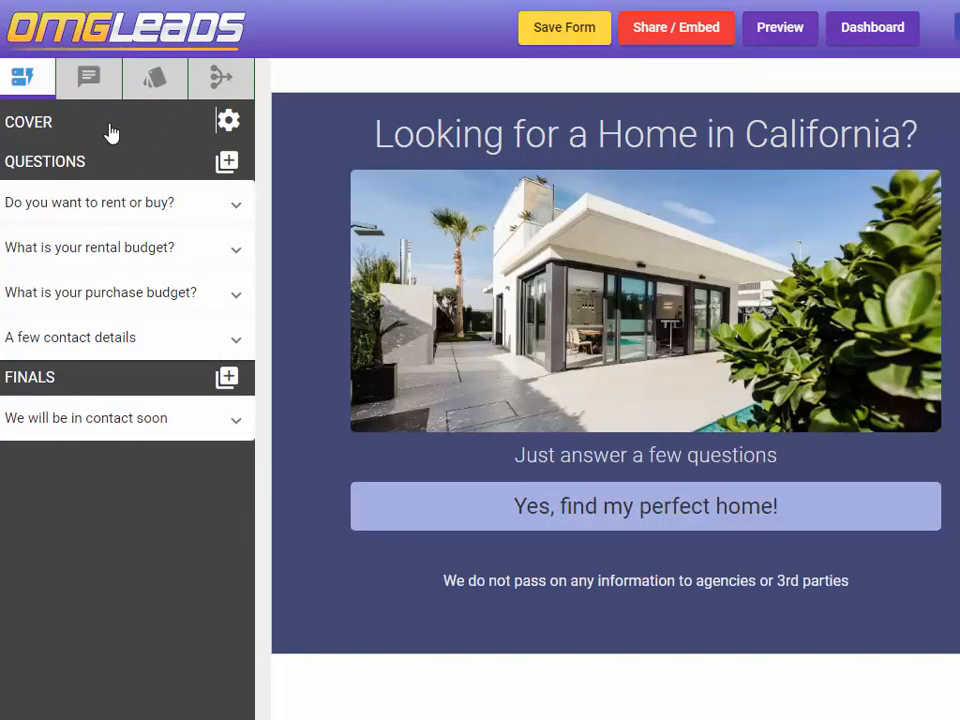
left_click(780, 32)
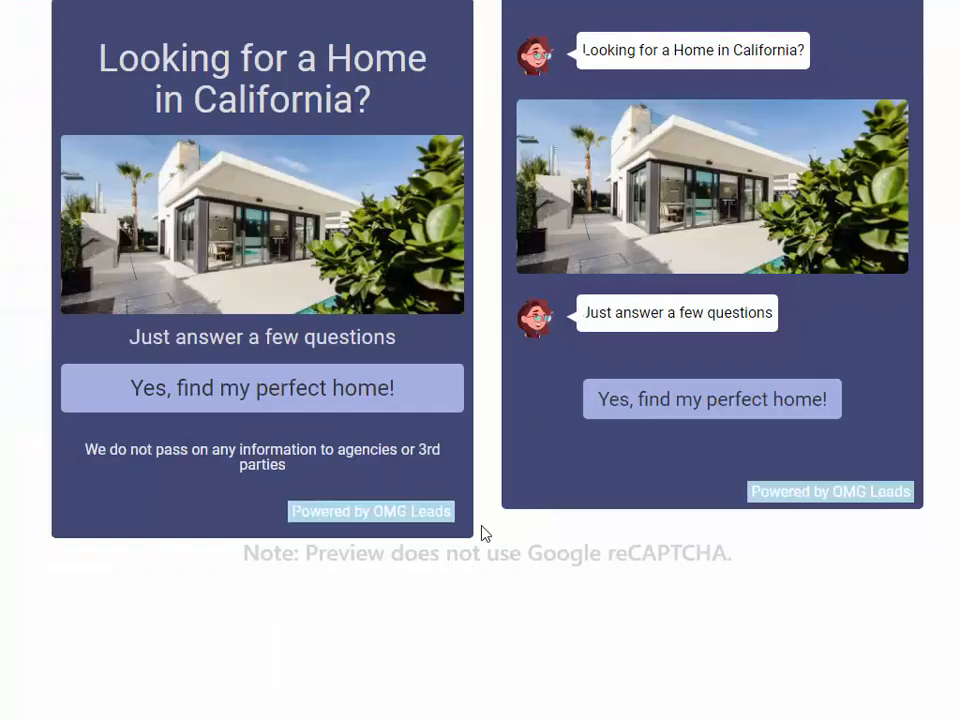
left_click(257, 402)
left_click(208, 456)
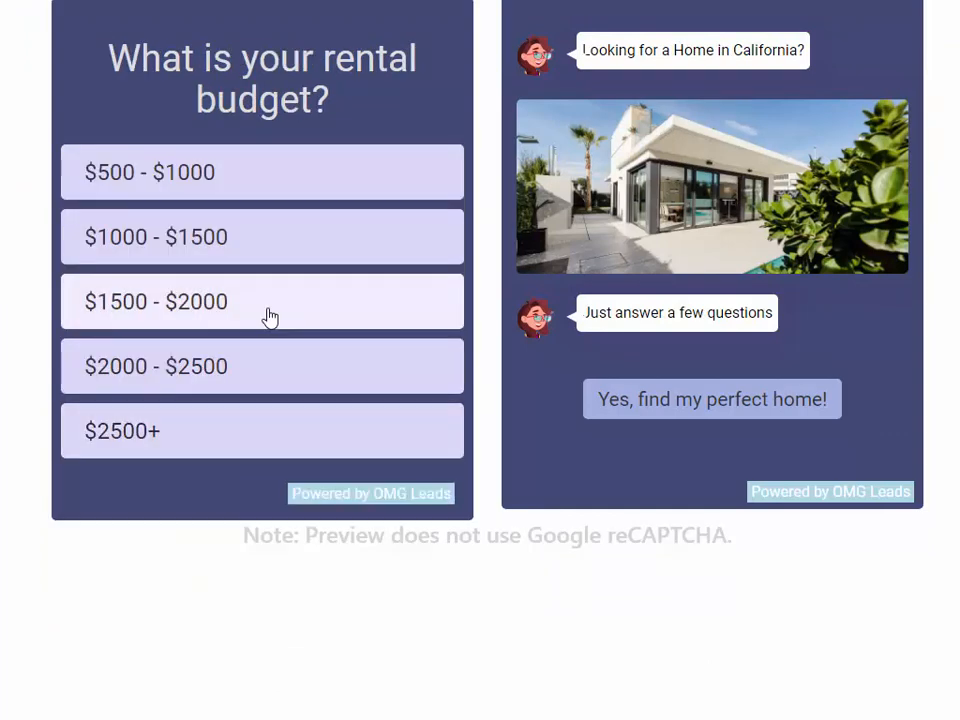
left_click(270, 317)
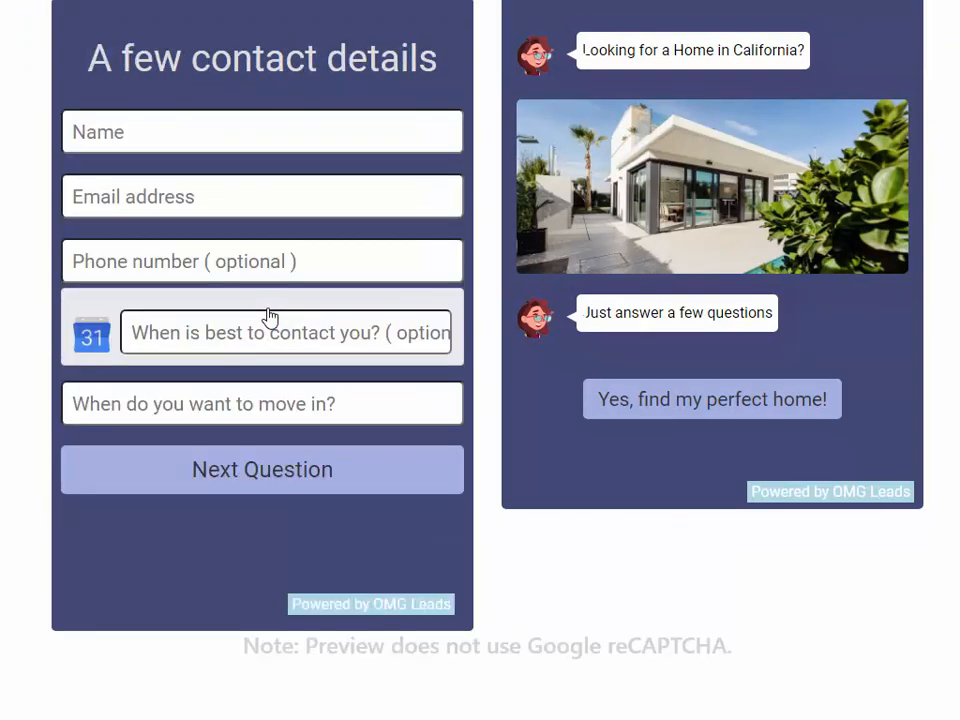
left_click(210, 469)
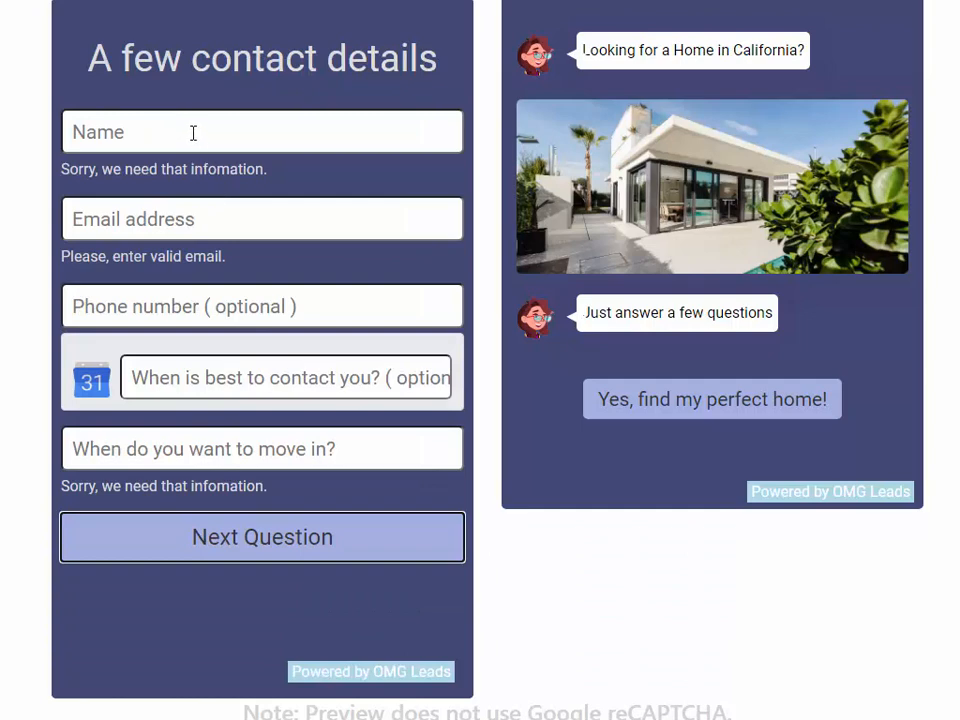
left_click(218, 96)
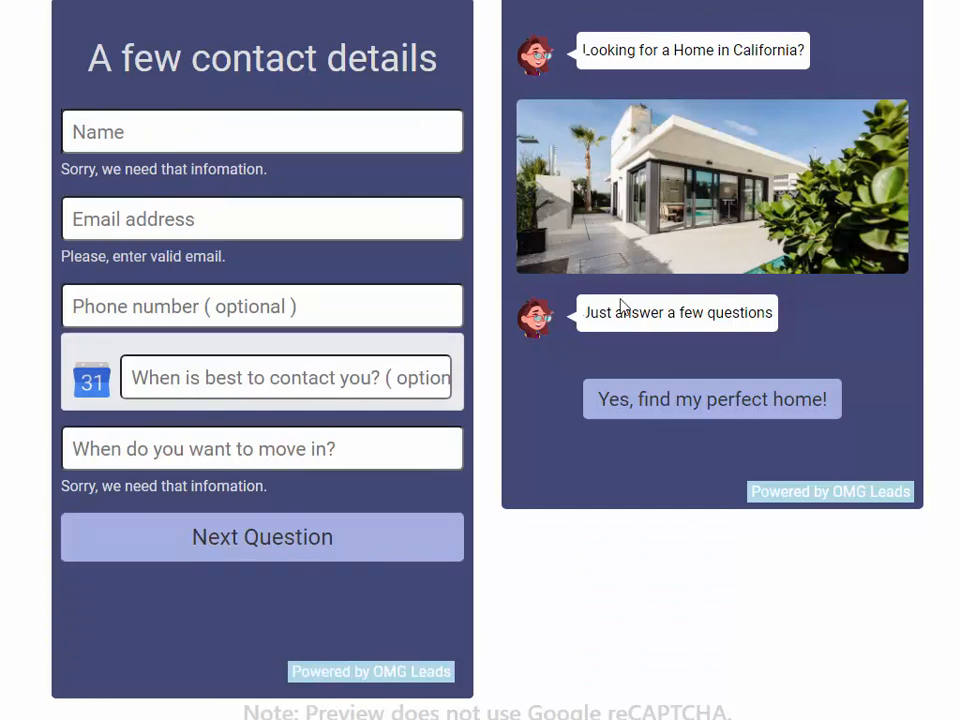
Step: Test the chatbot preview by starting the questions, answering Buy and picking a purchase budget
left_click(738, 420)
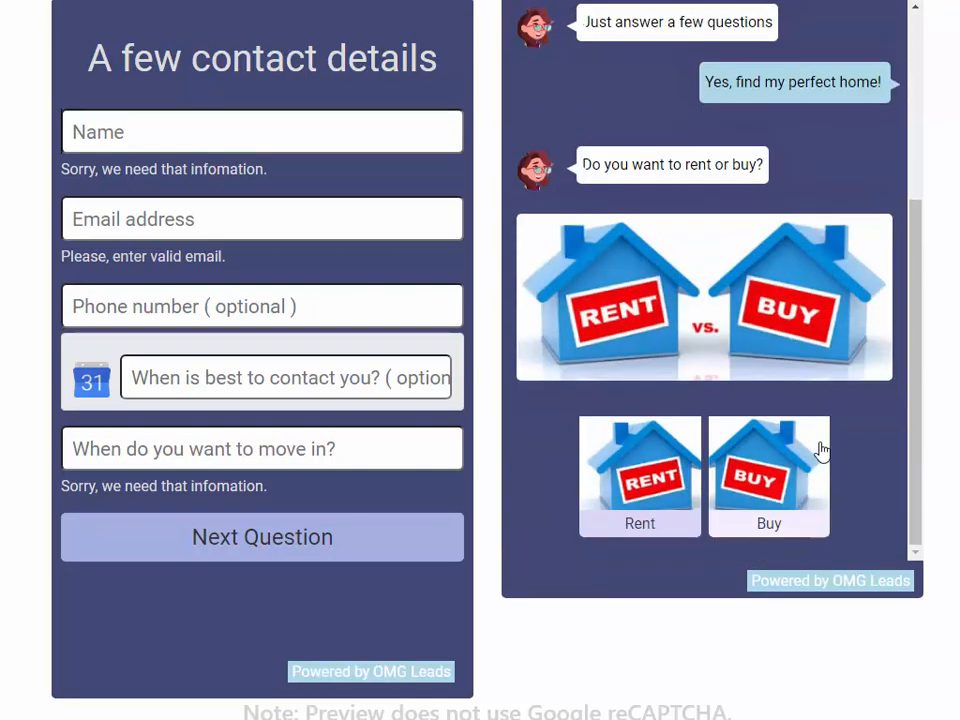
left_click(771, 503)
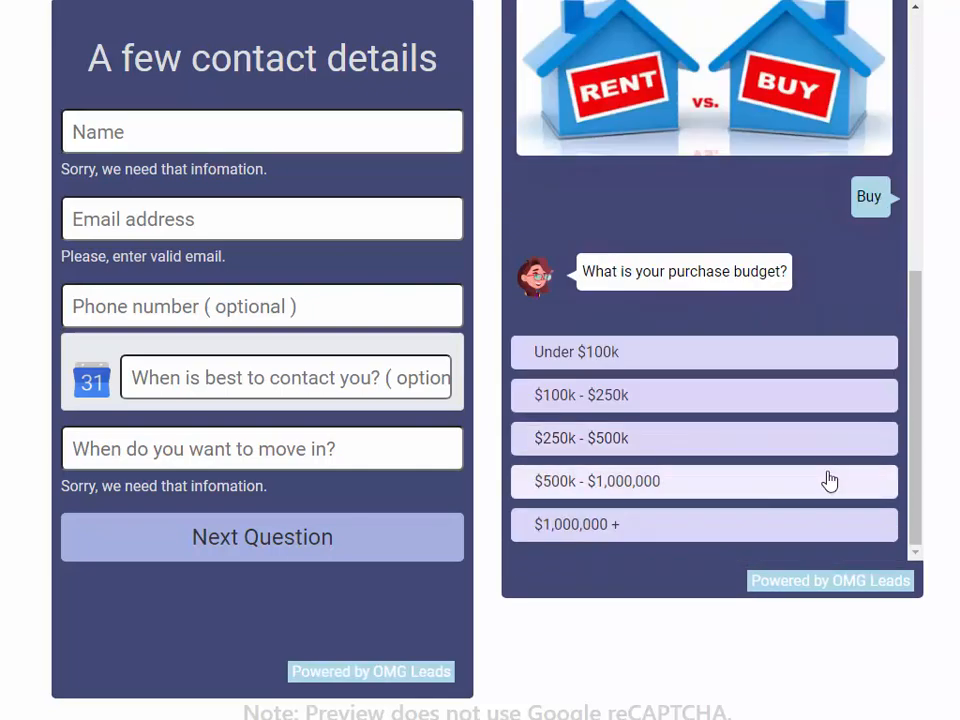
left_click(725, 453)
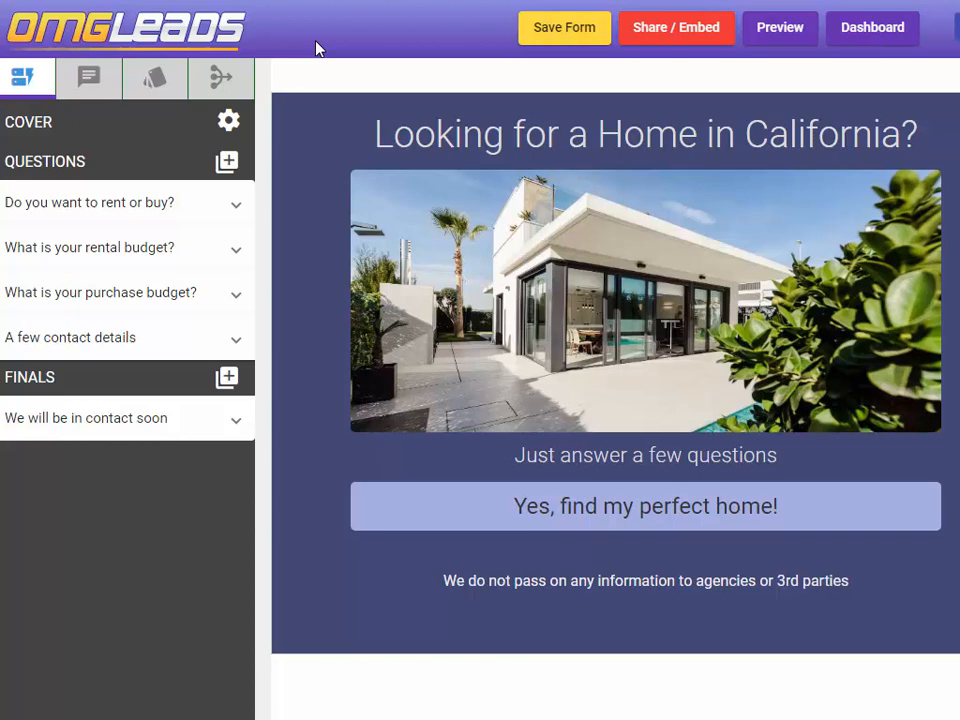
Step: Open the direct link sharing options for the form and toggle the "Show as ChatBot view" setting
left_click(675, 30)
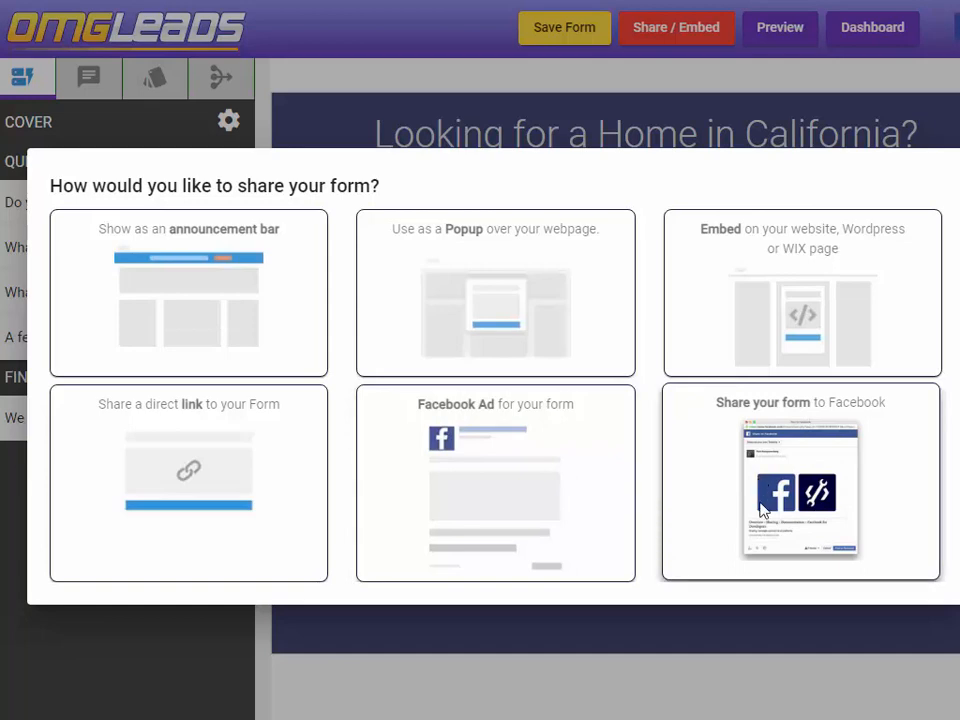
left_click(176, 524)
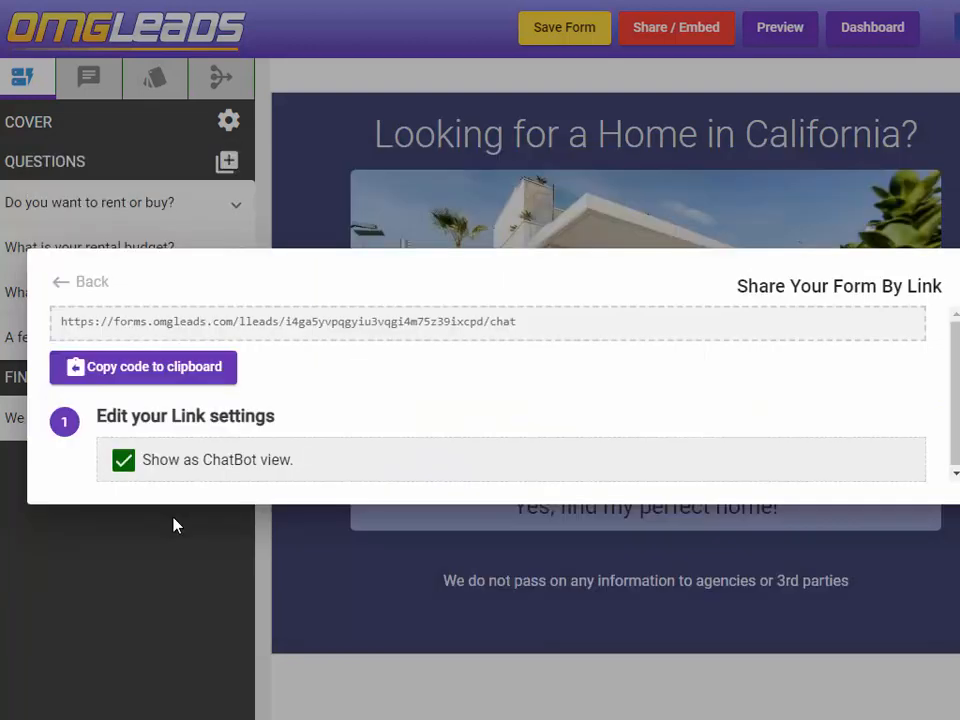
left_click(125, 463)
left_click(124, 465)
left_click(123, 461)
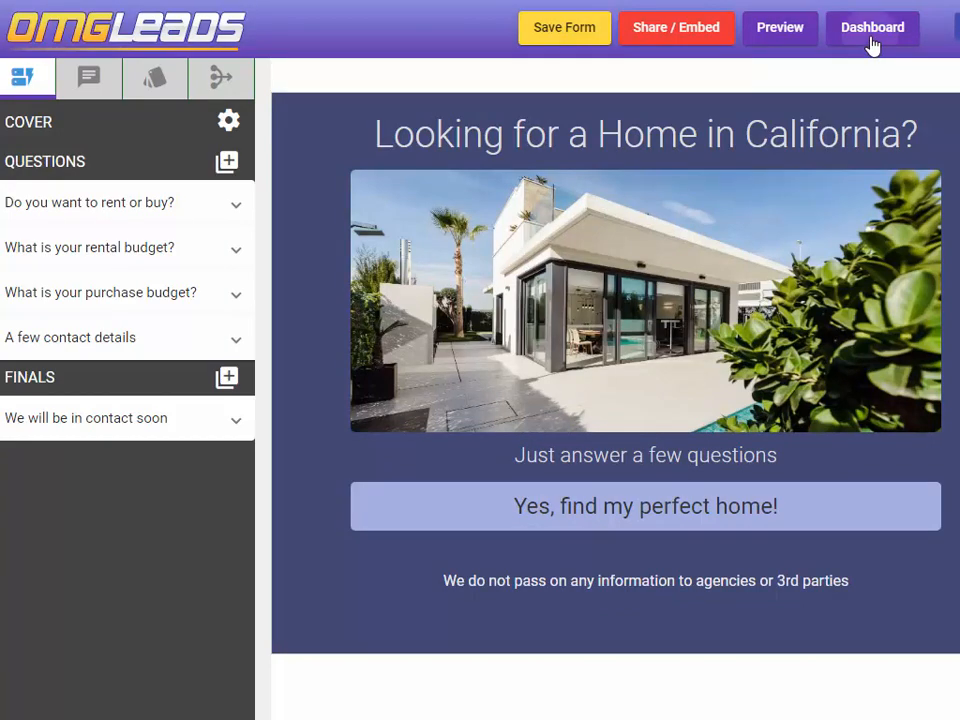
Step: Go to the dashboard, list the Estate agents form's generated leads and open the most recent lead's response details
left_click(872, 40)
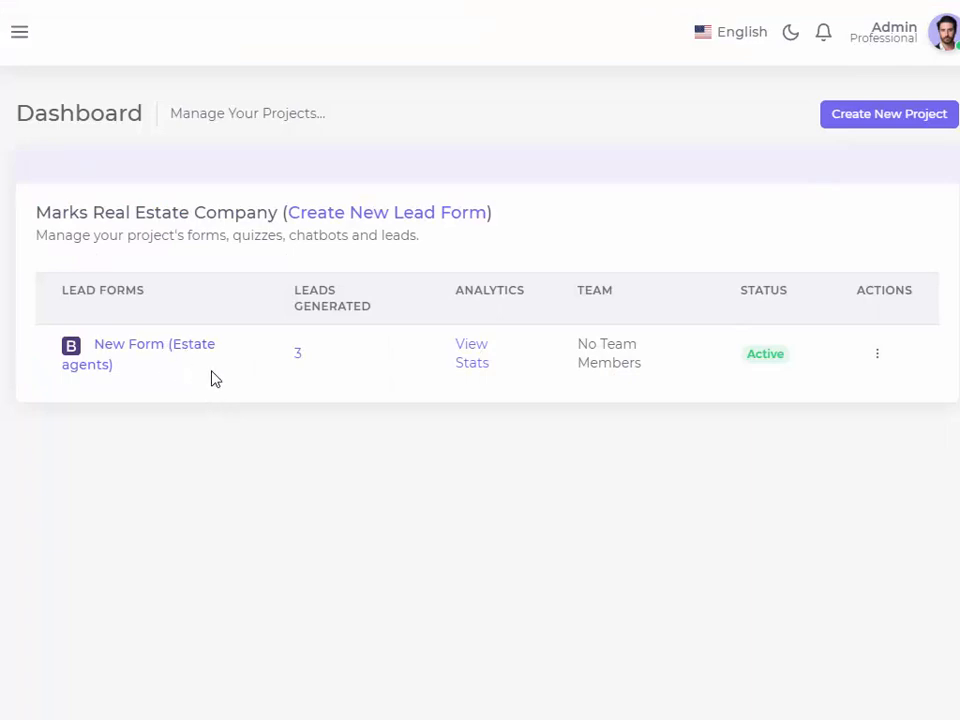
left_click(298, 357)
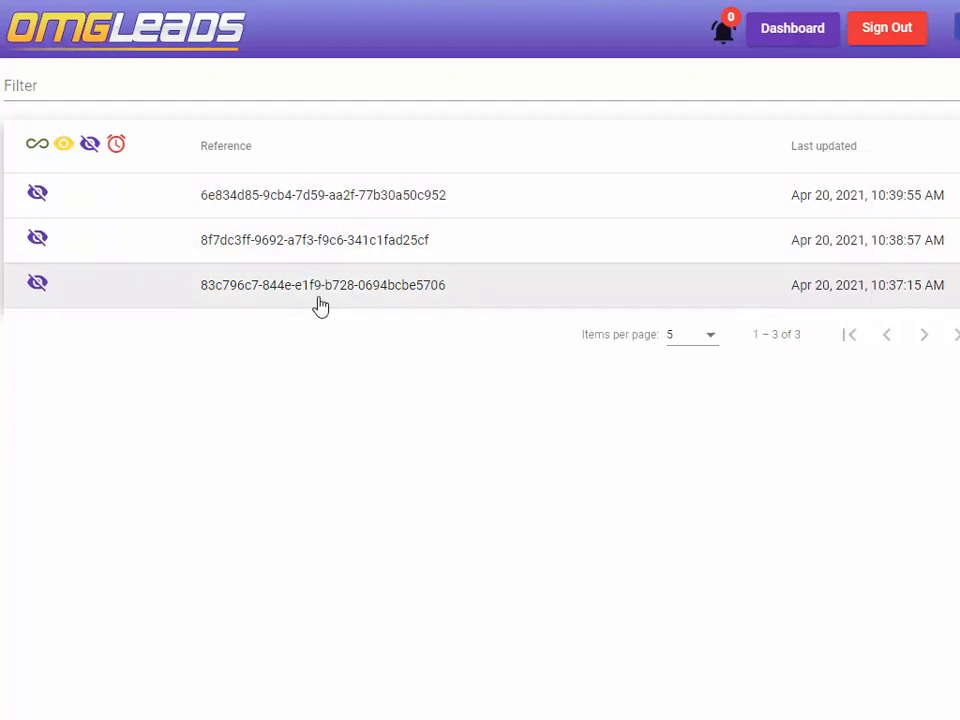
left_click(322, 206)
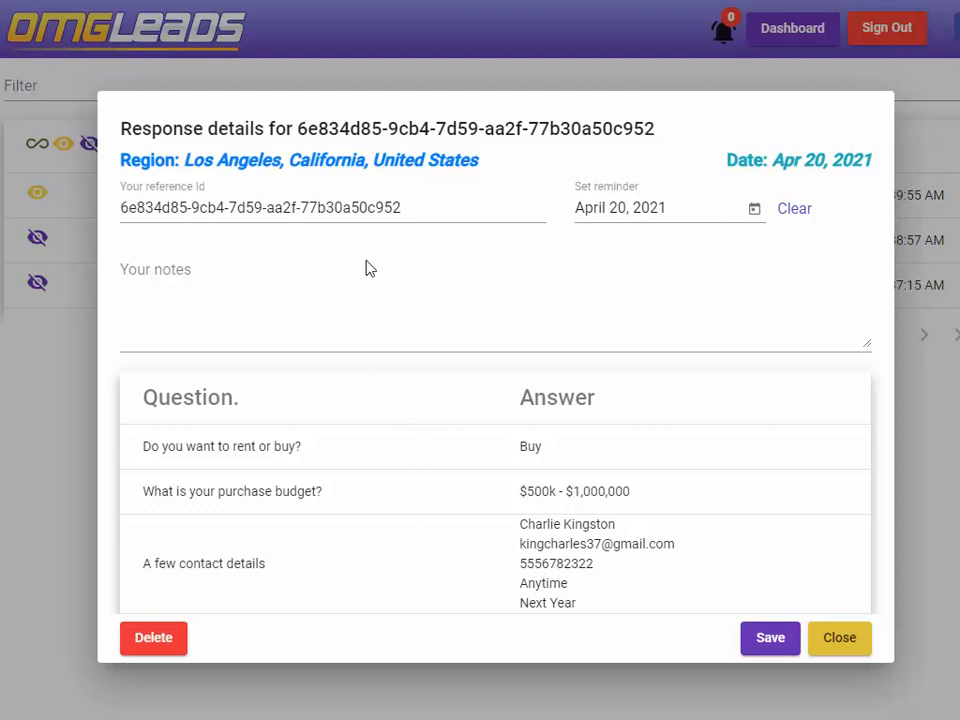
Step: Add the note "Call right away." to the open lead, set its reminder to April 21, 2021 and save the response
left_click(190, 275)
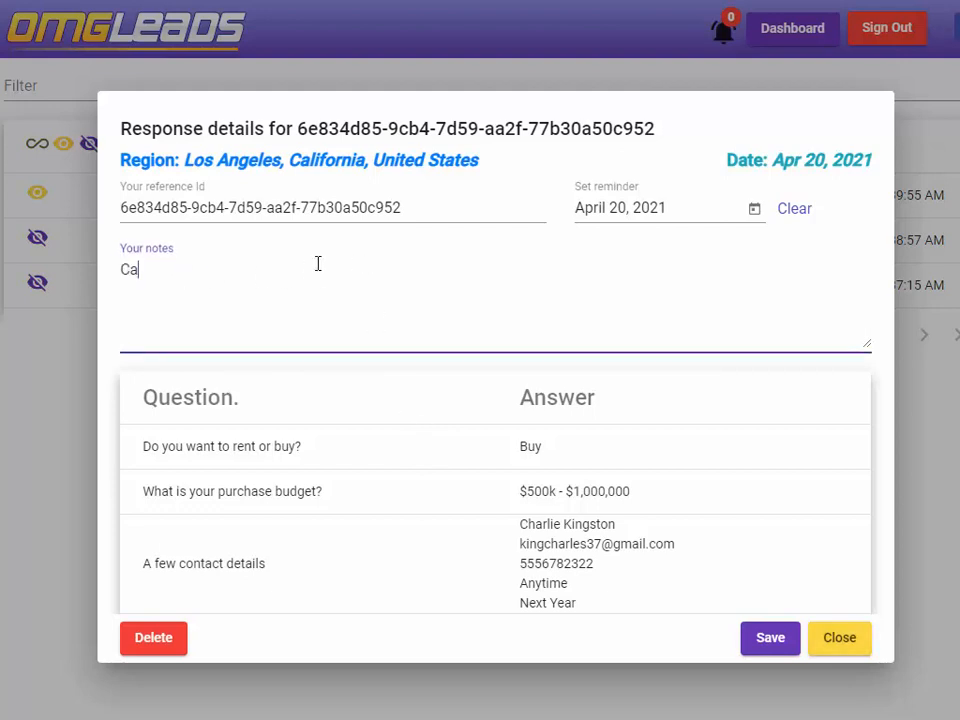
type("Call right away.")
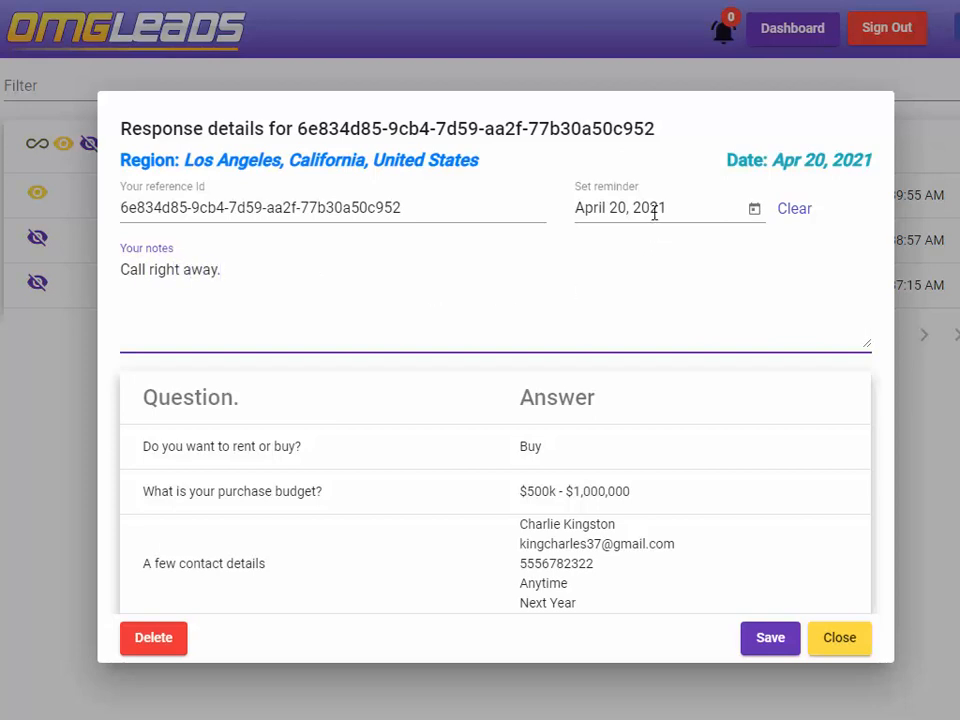
left_click(754, 209)
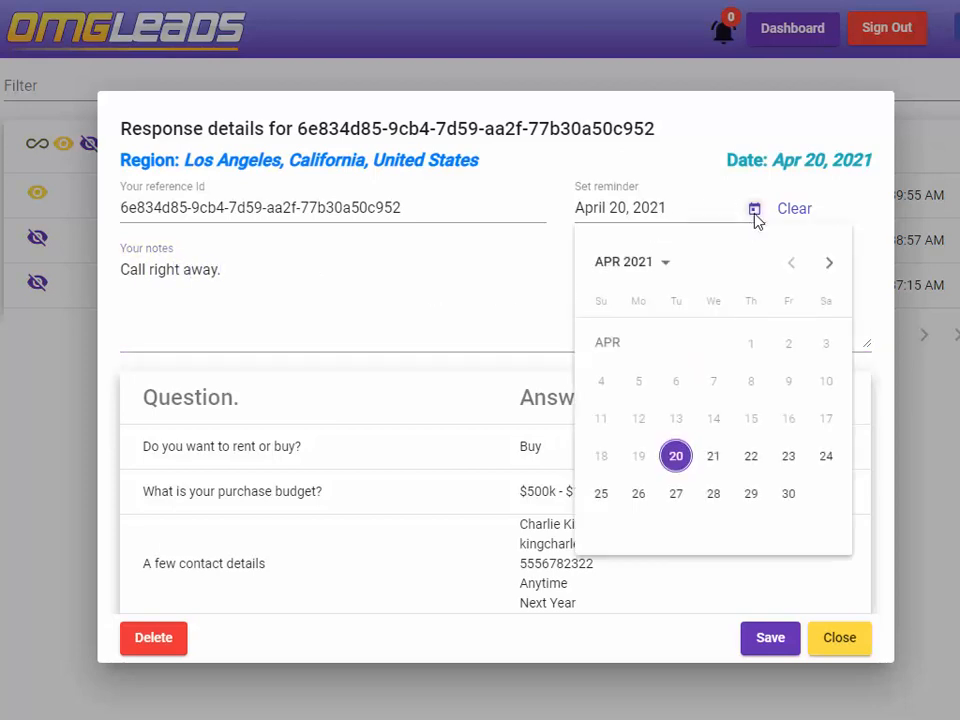
left_click(713, 457)
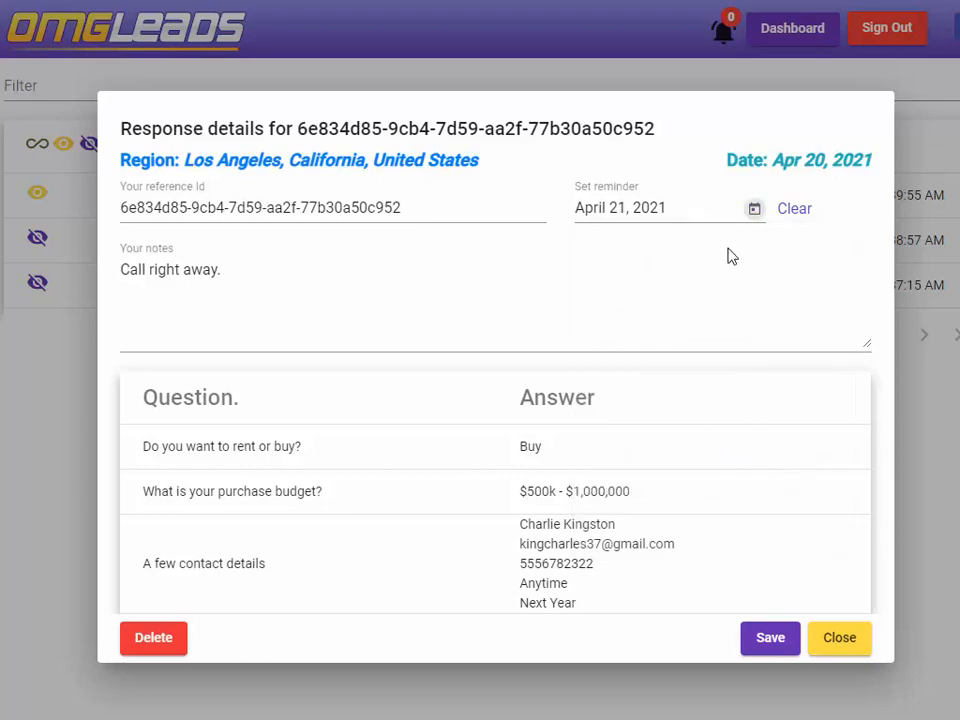
left_click(770, 645)
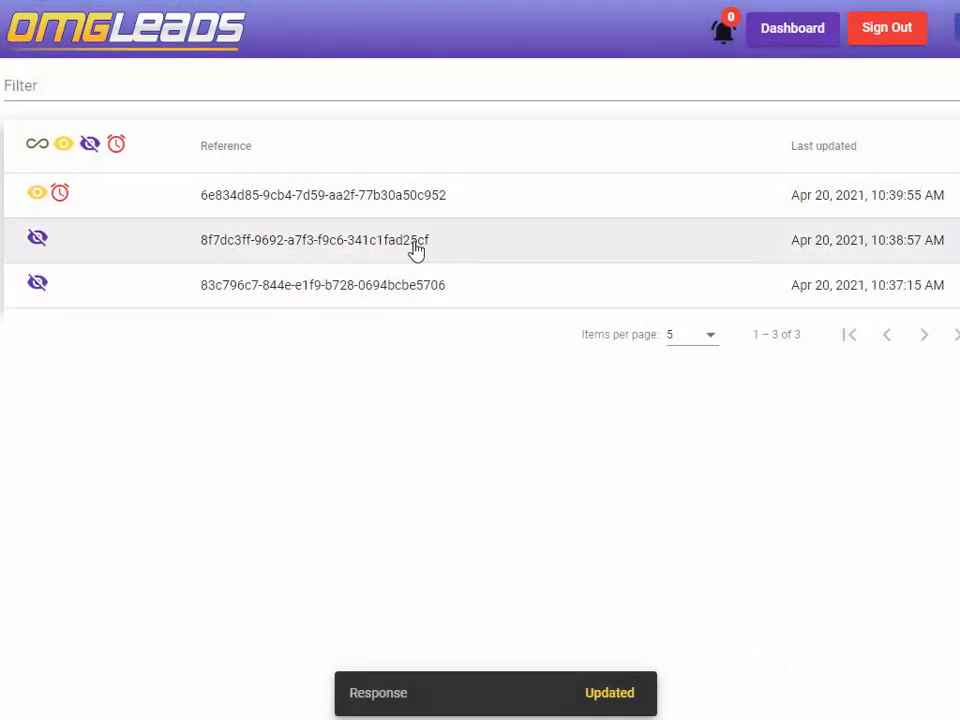
Step: View and close the response details of the second and third leads in the list, then return to the dashboard
left_click(416, 250)
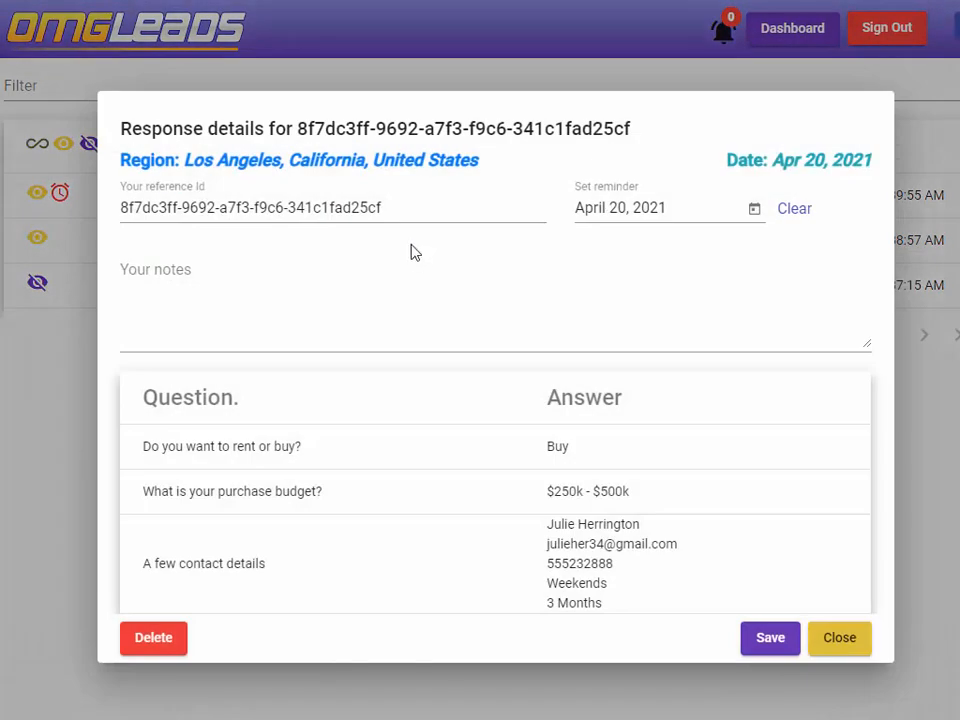
left_click(836, 650)
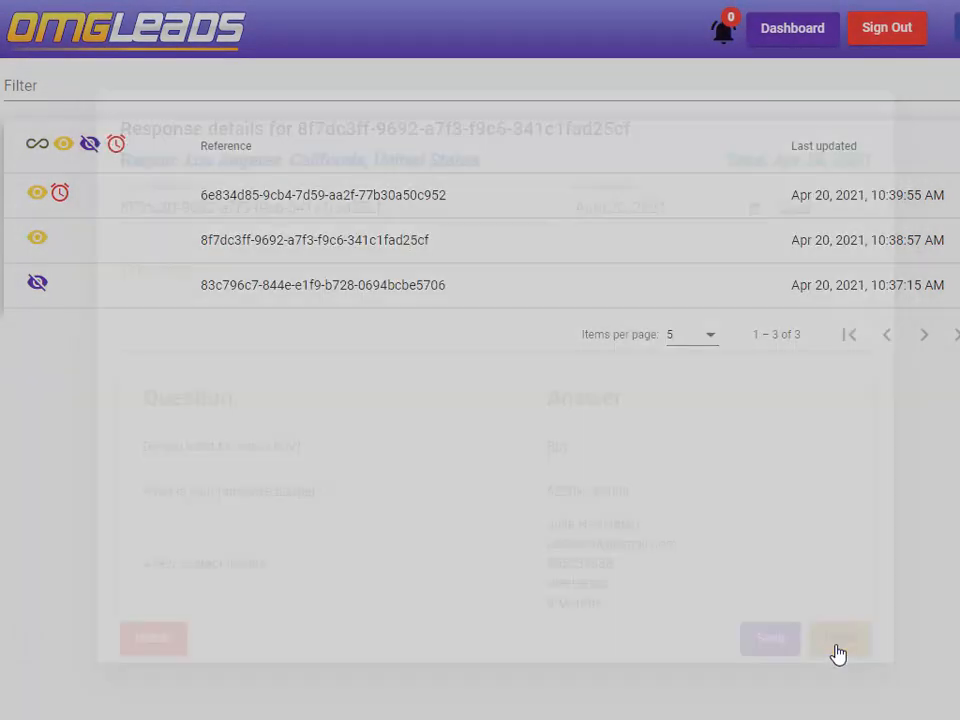
left_click(343, 288)
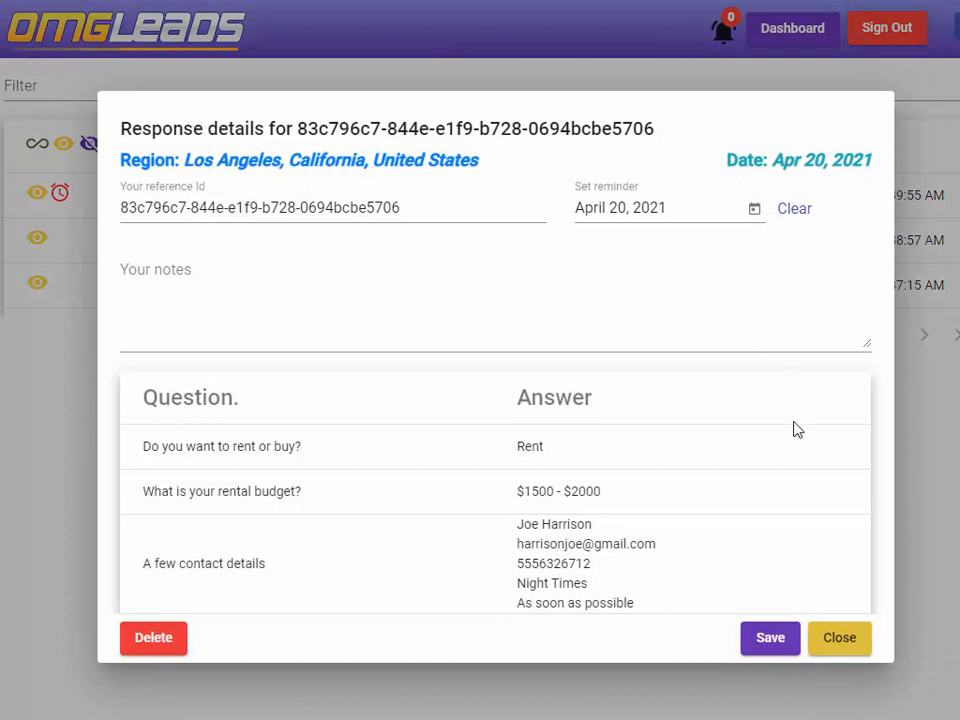
left_click(858, 654)
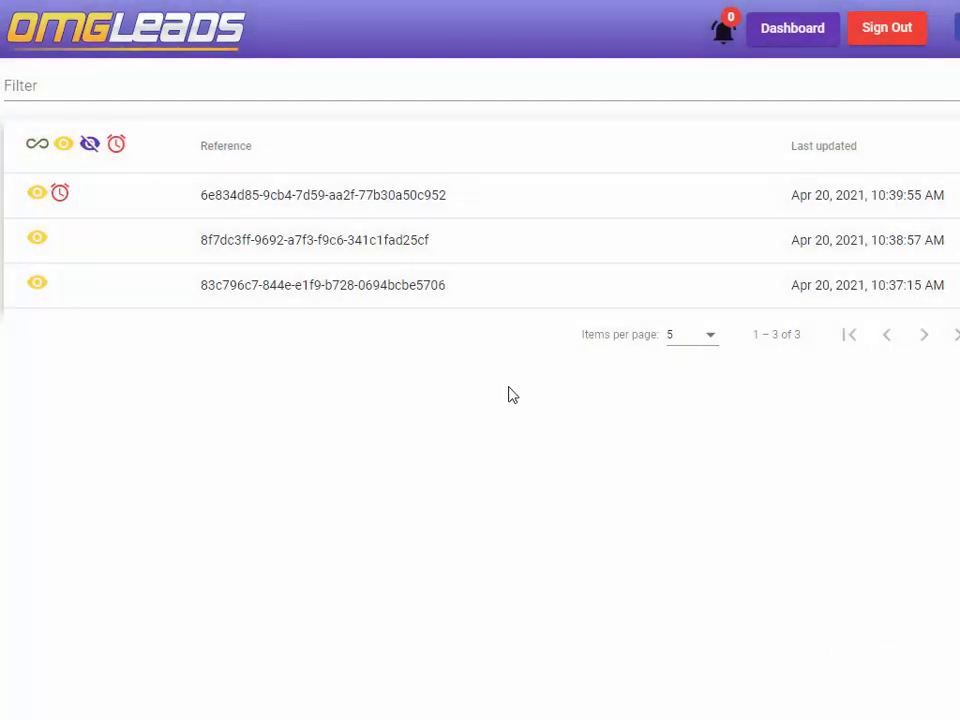
left_click(789, 42)
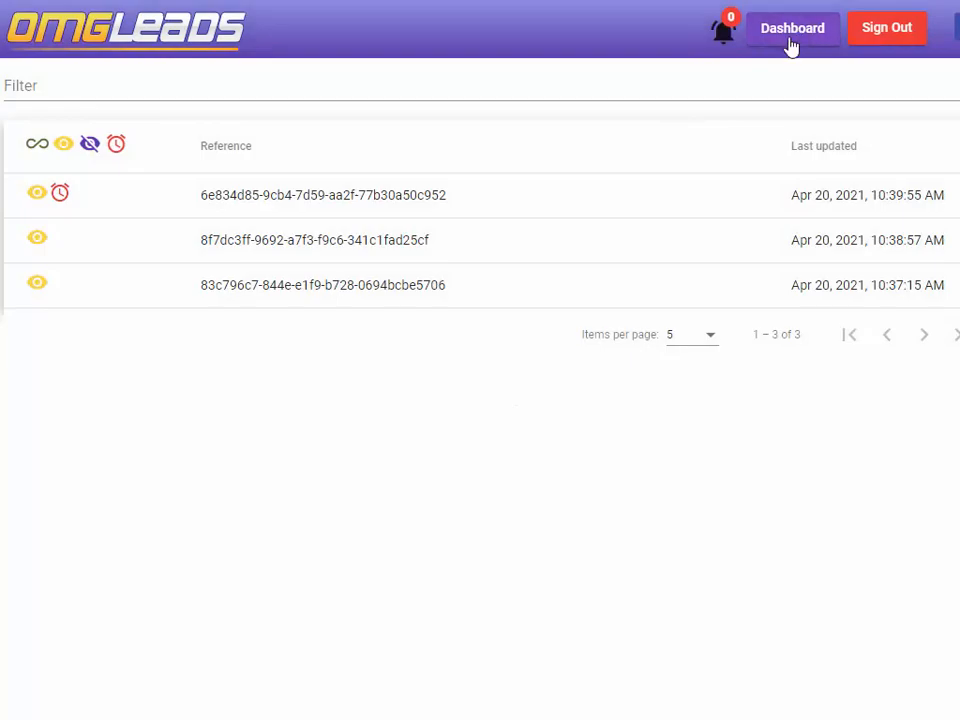